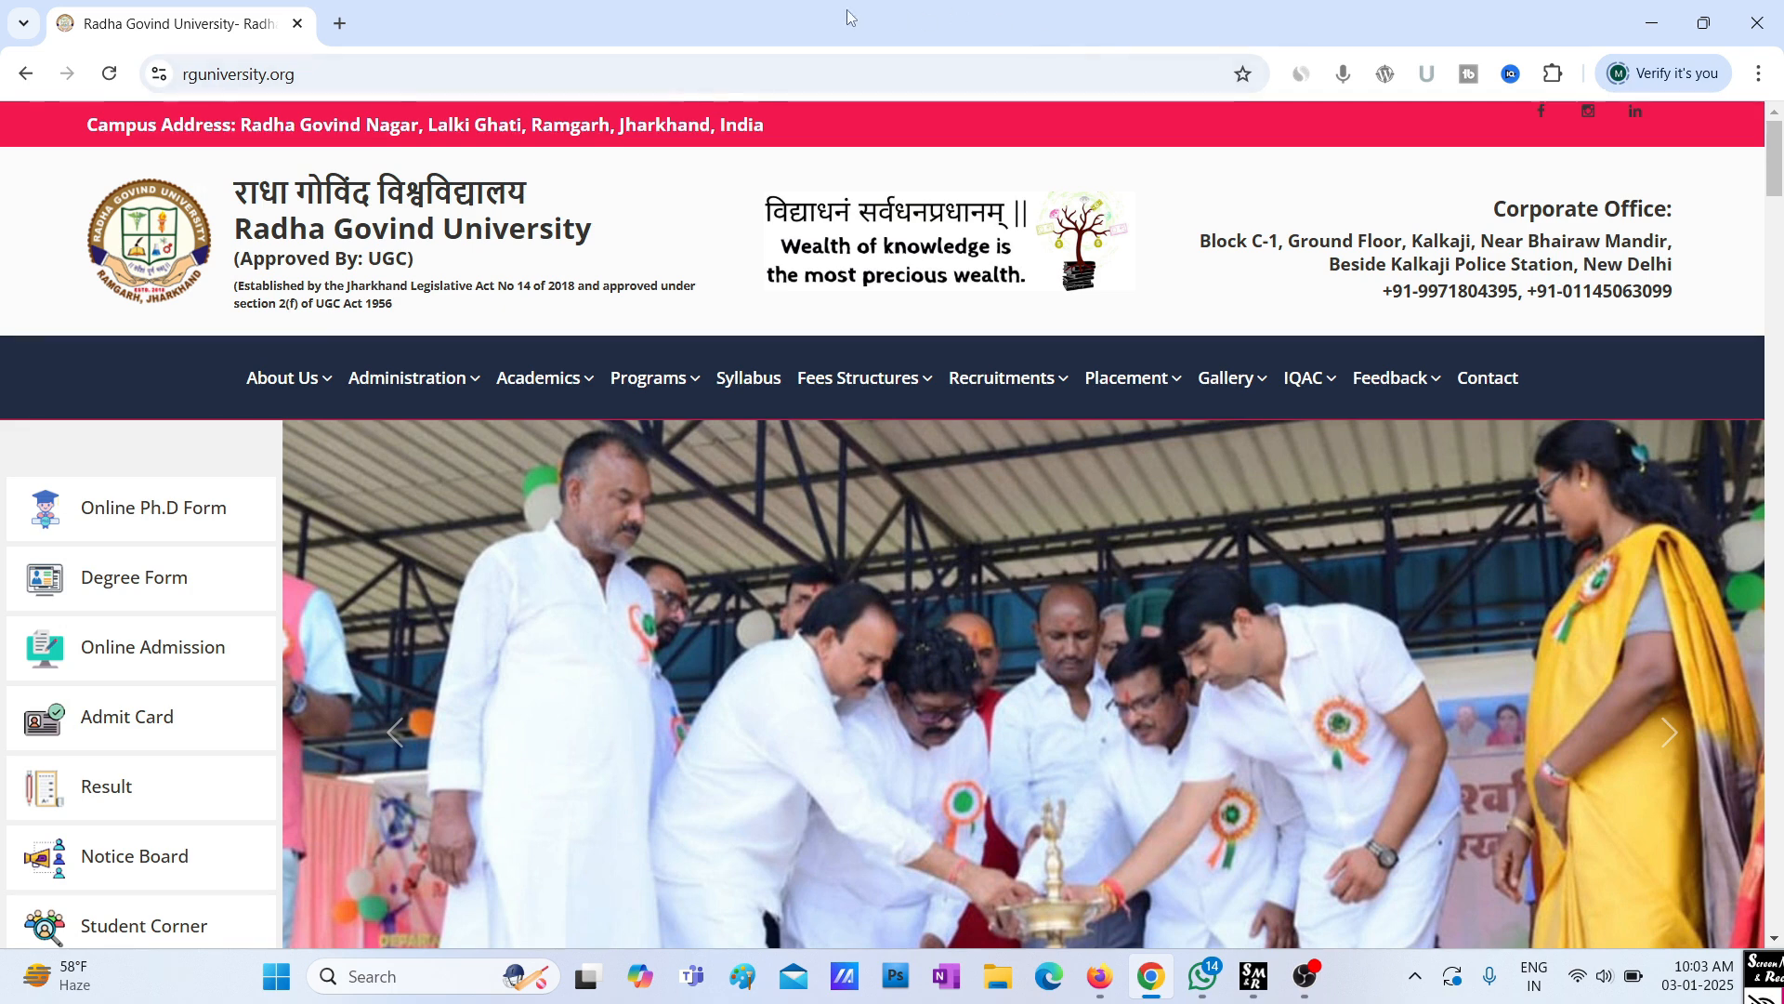
# Open a new Chrome tab beside the university website
pyautogui.click(337, 33)
# Run the recent Google search 'radha govind university ramgarh' and look over the results
pyautogui.click(303, 72)
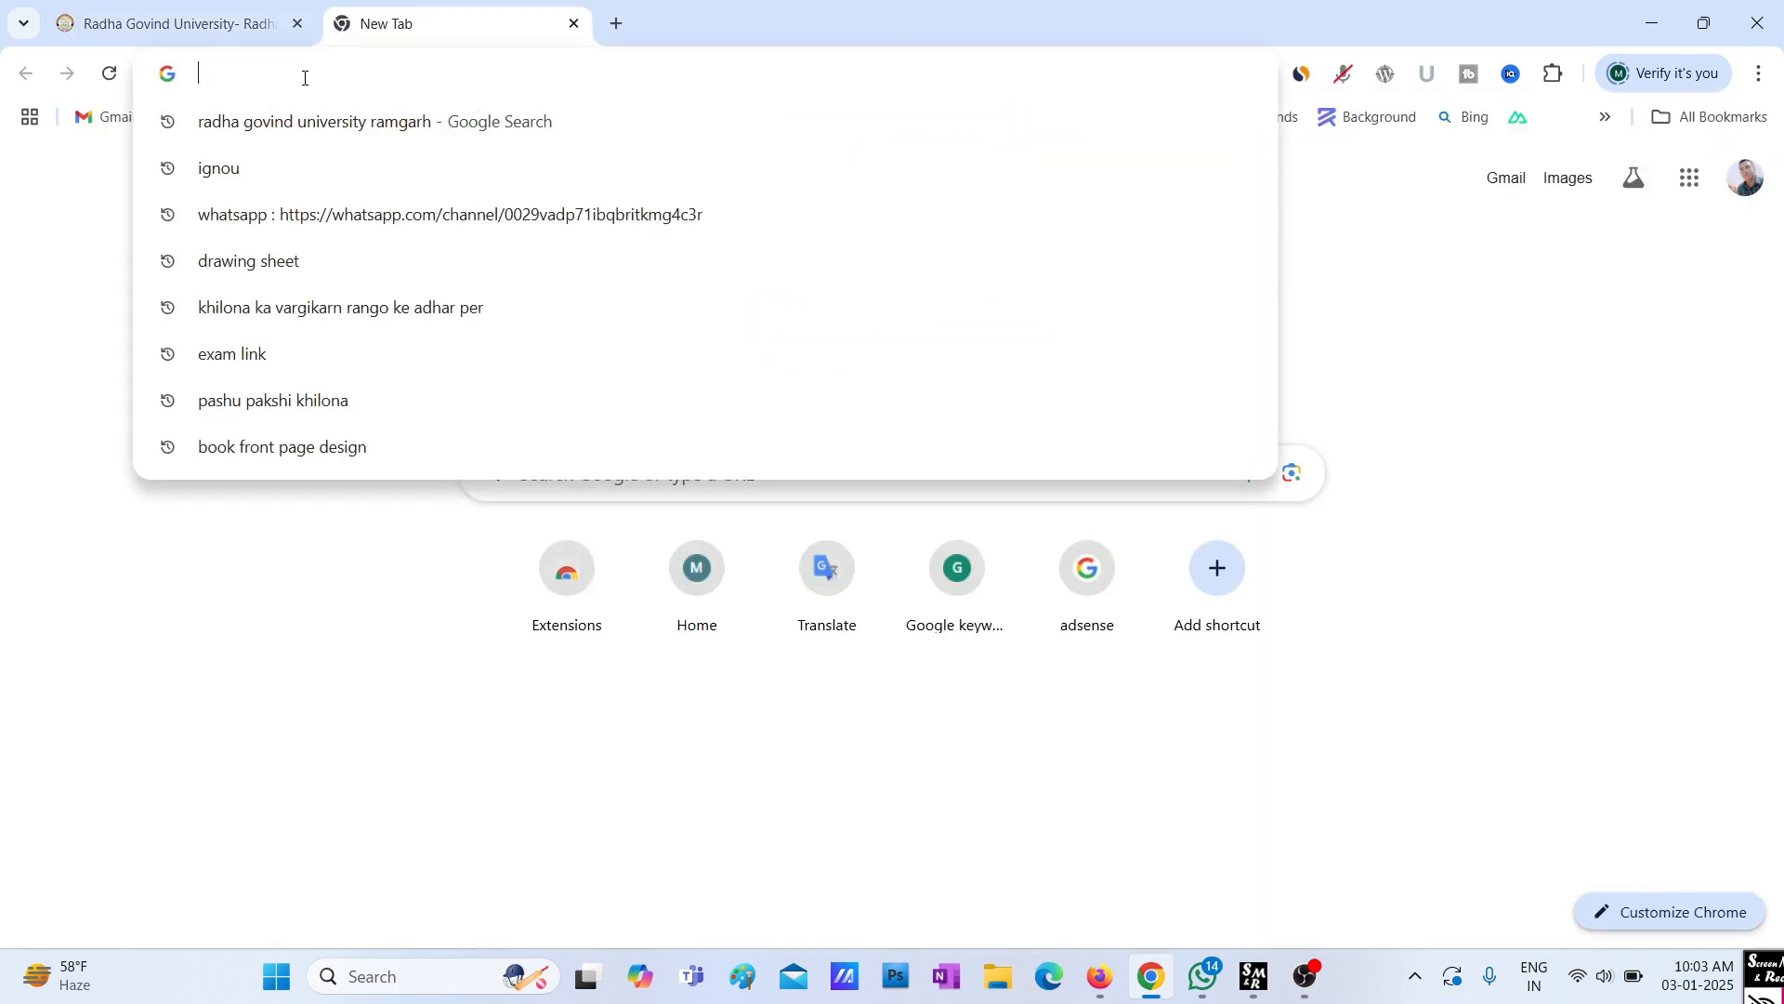
pyautogui.click(284, 135)
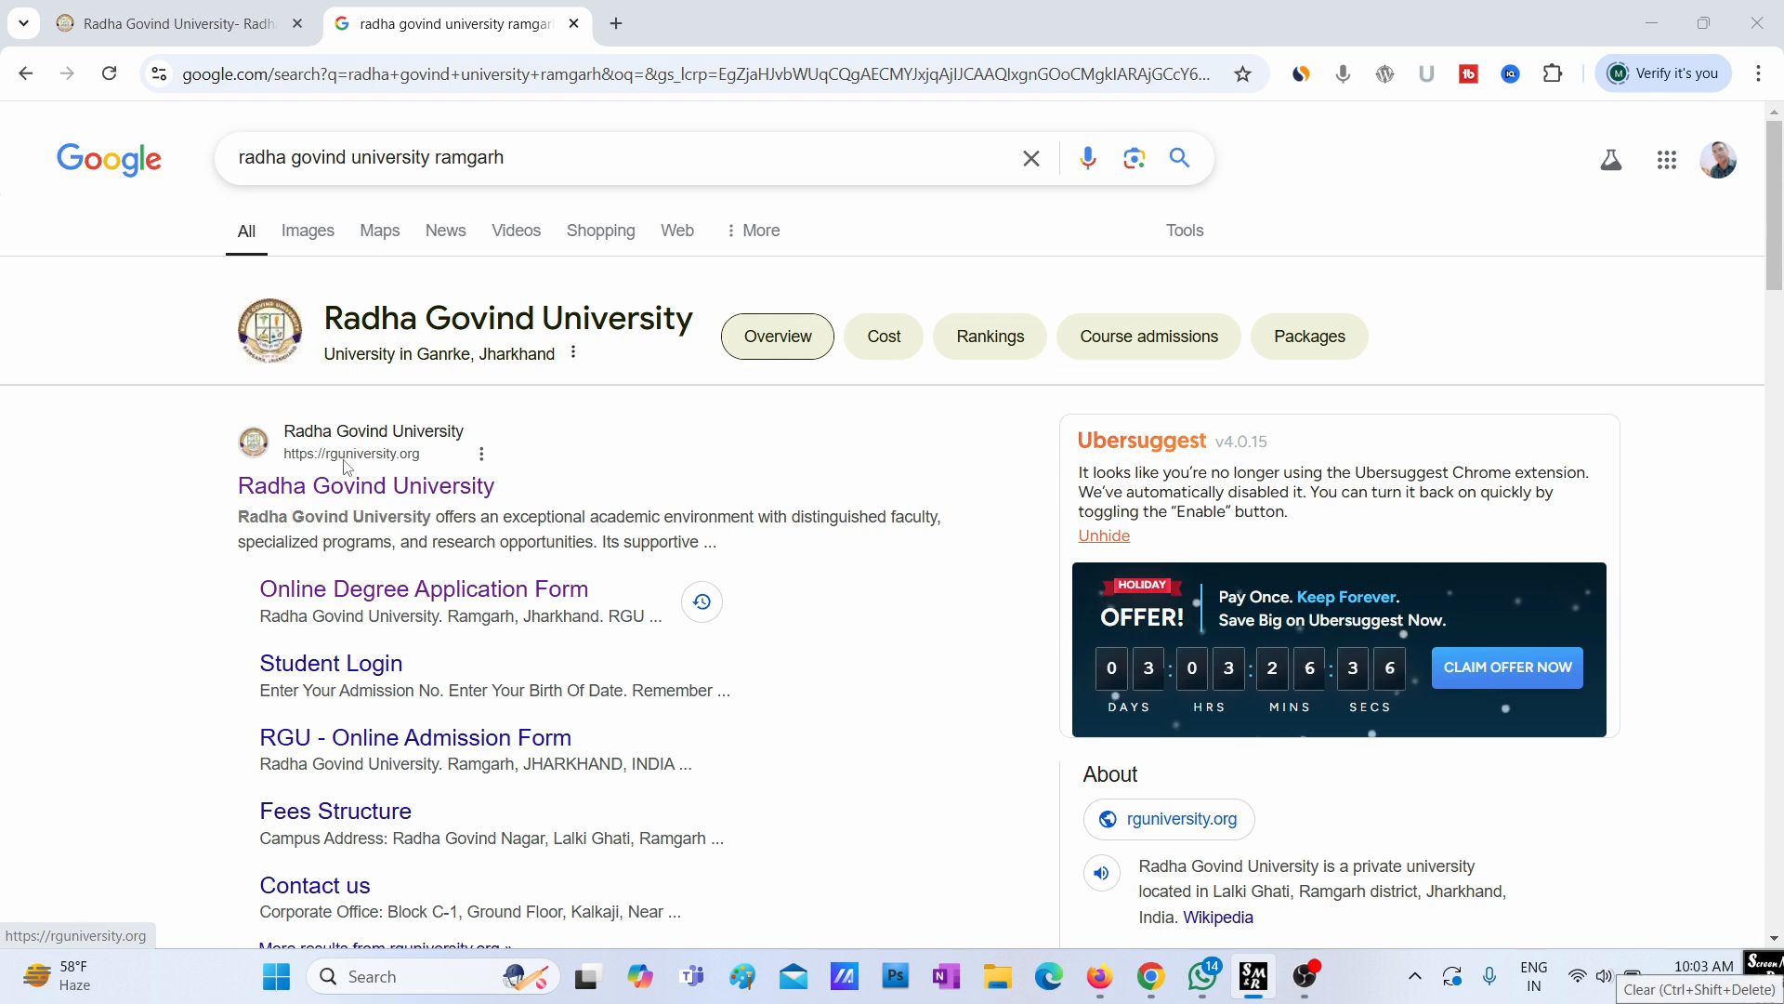
pyautogui.moveTo(243, 566)
pyautogui.mouseDown()
pyautogui.moveTo(364, 627)
pyautogui.moveTo(667, 650)
pyautogui.mouseUp()
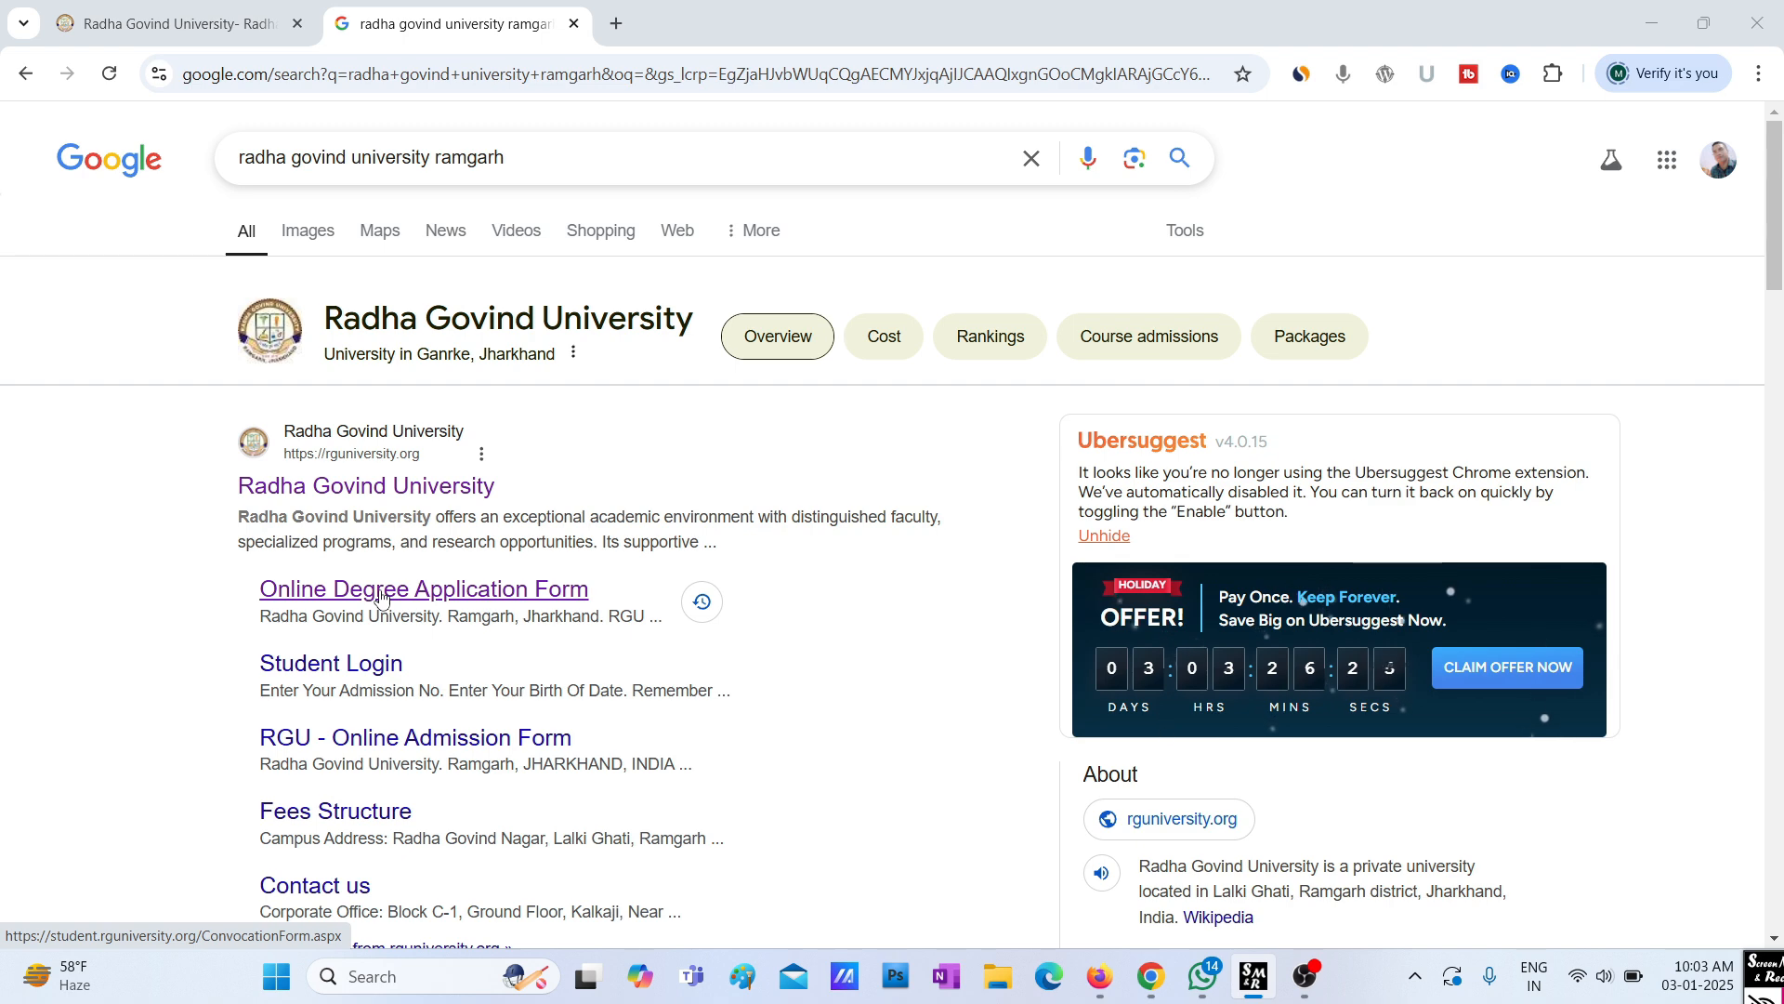
# Open the official Radha Govind University result and close the Notice popup
pyautogui.click(349, 487)
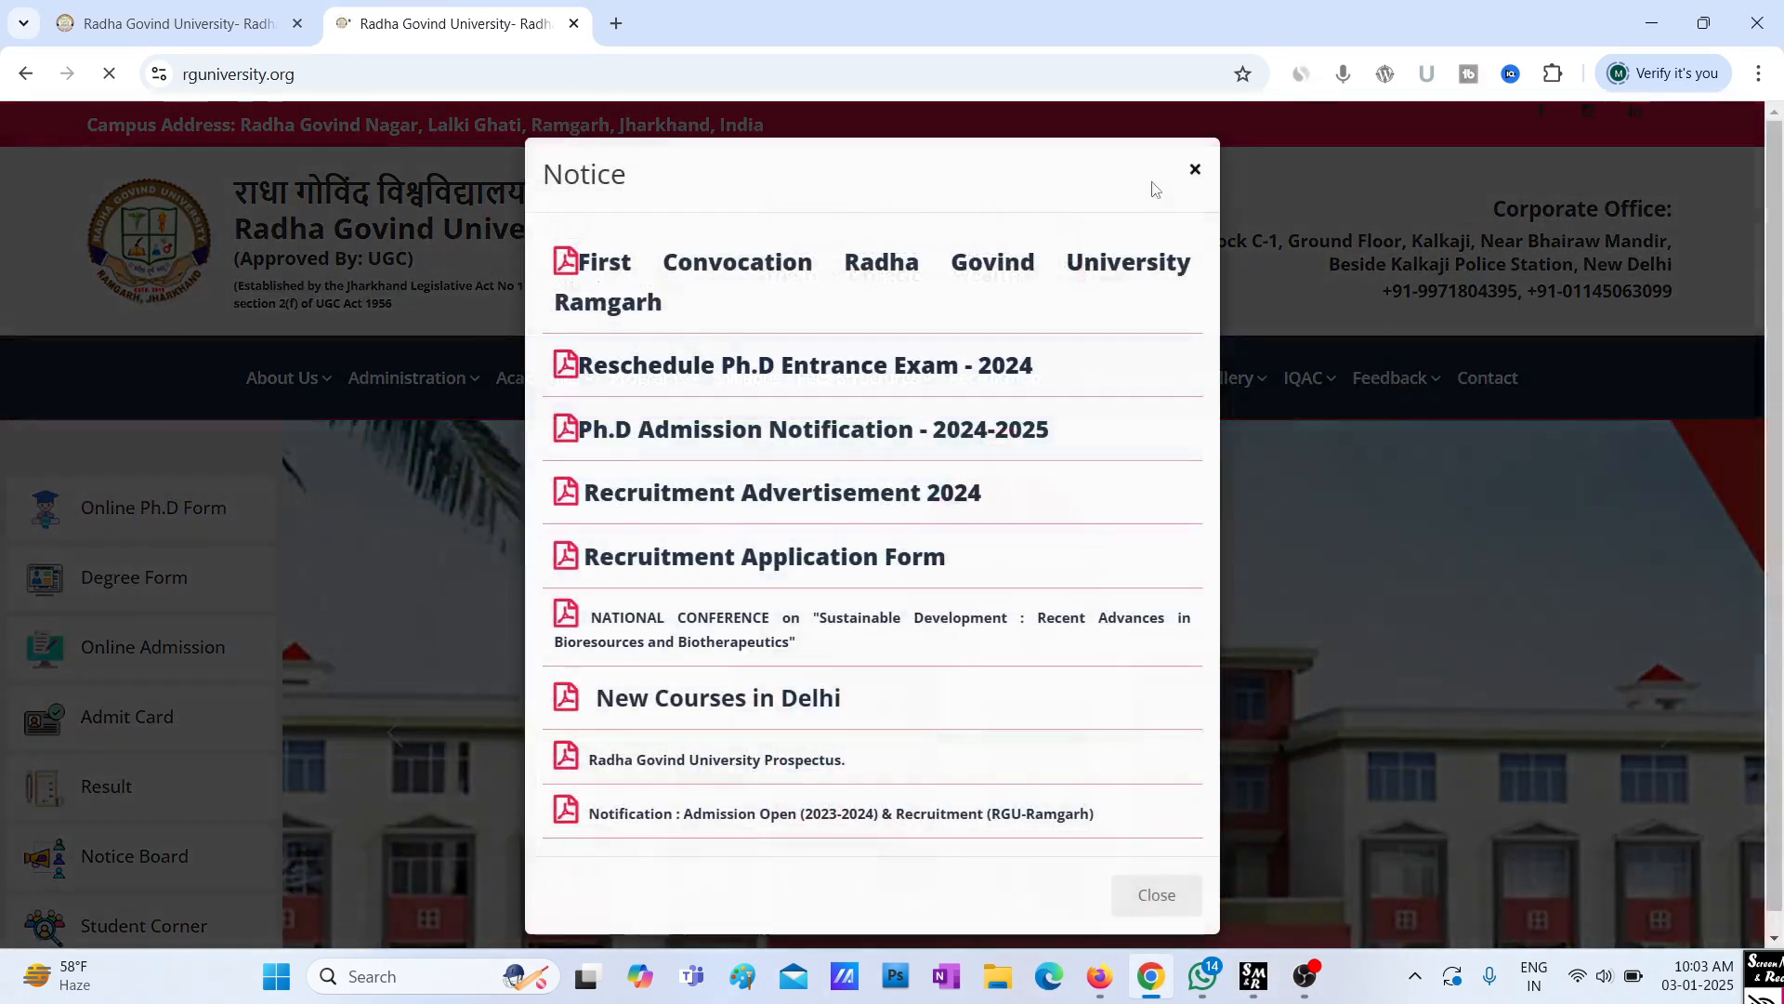
pyautogui.click(1192, 175)
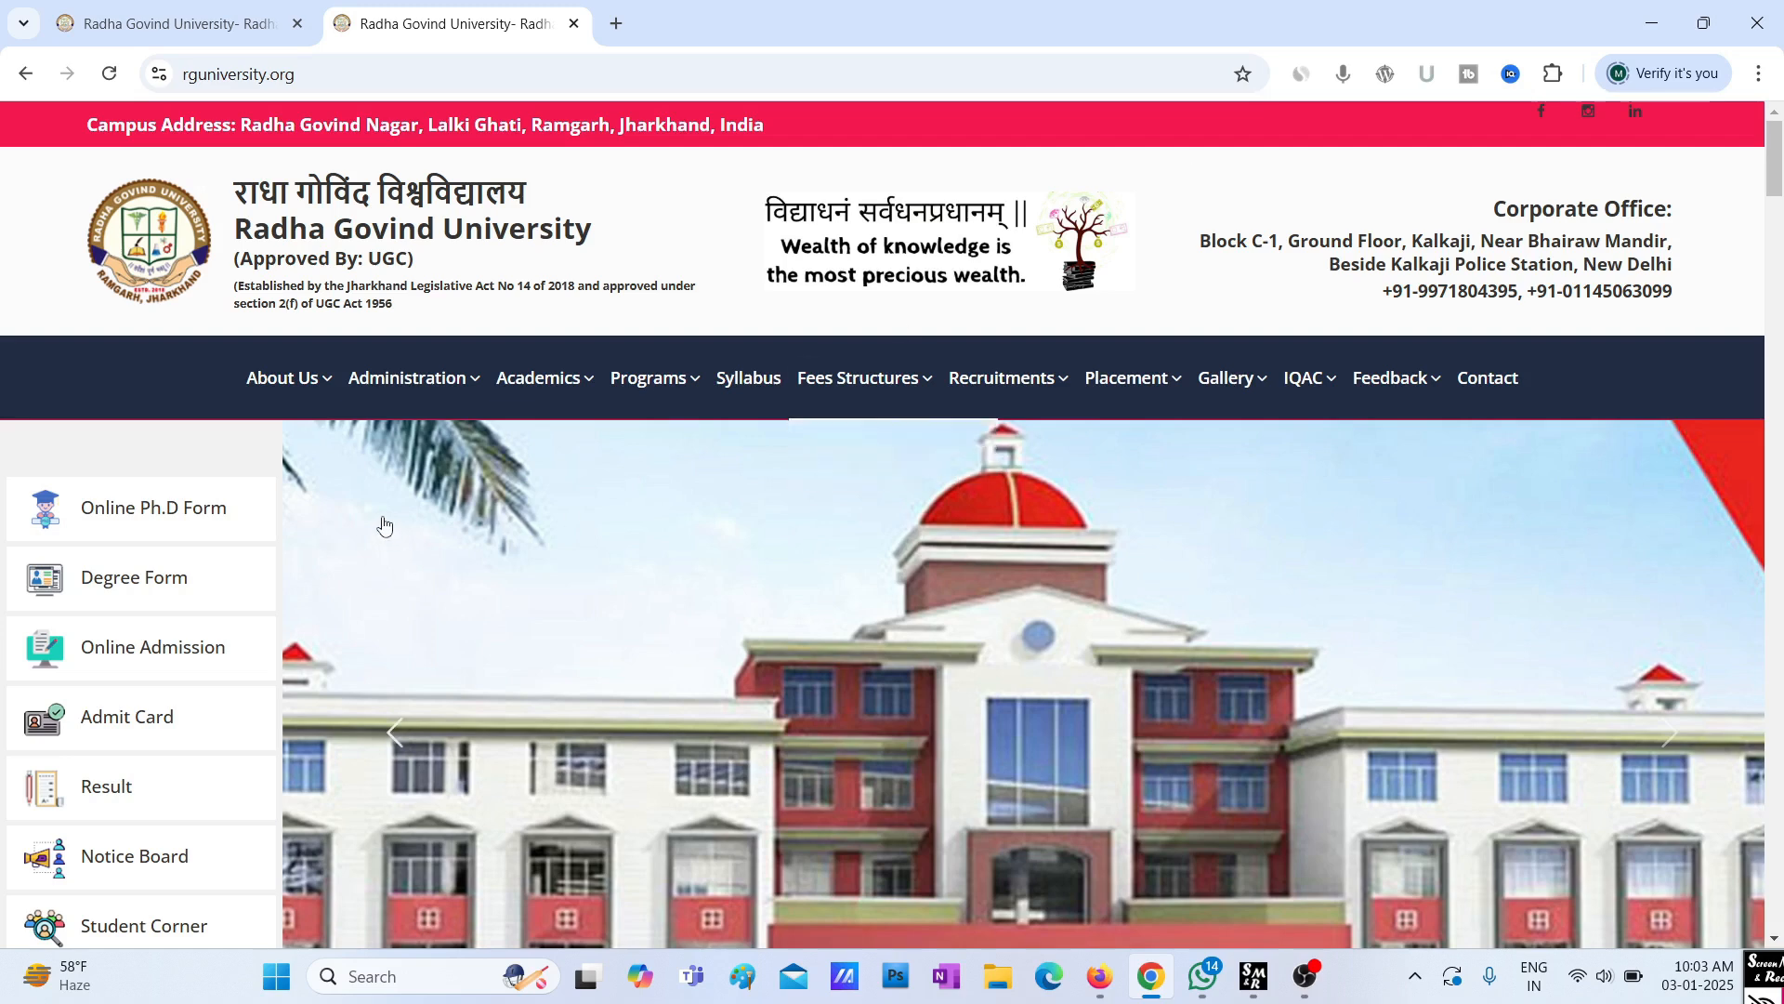
pyautogui.hotkey('alt', 'Tab')
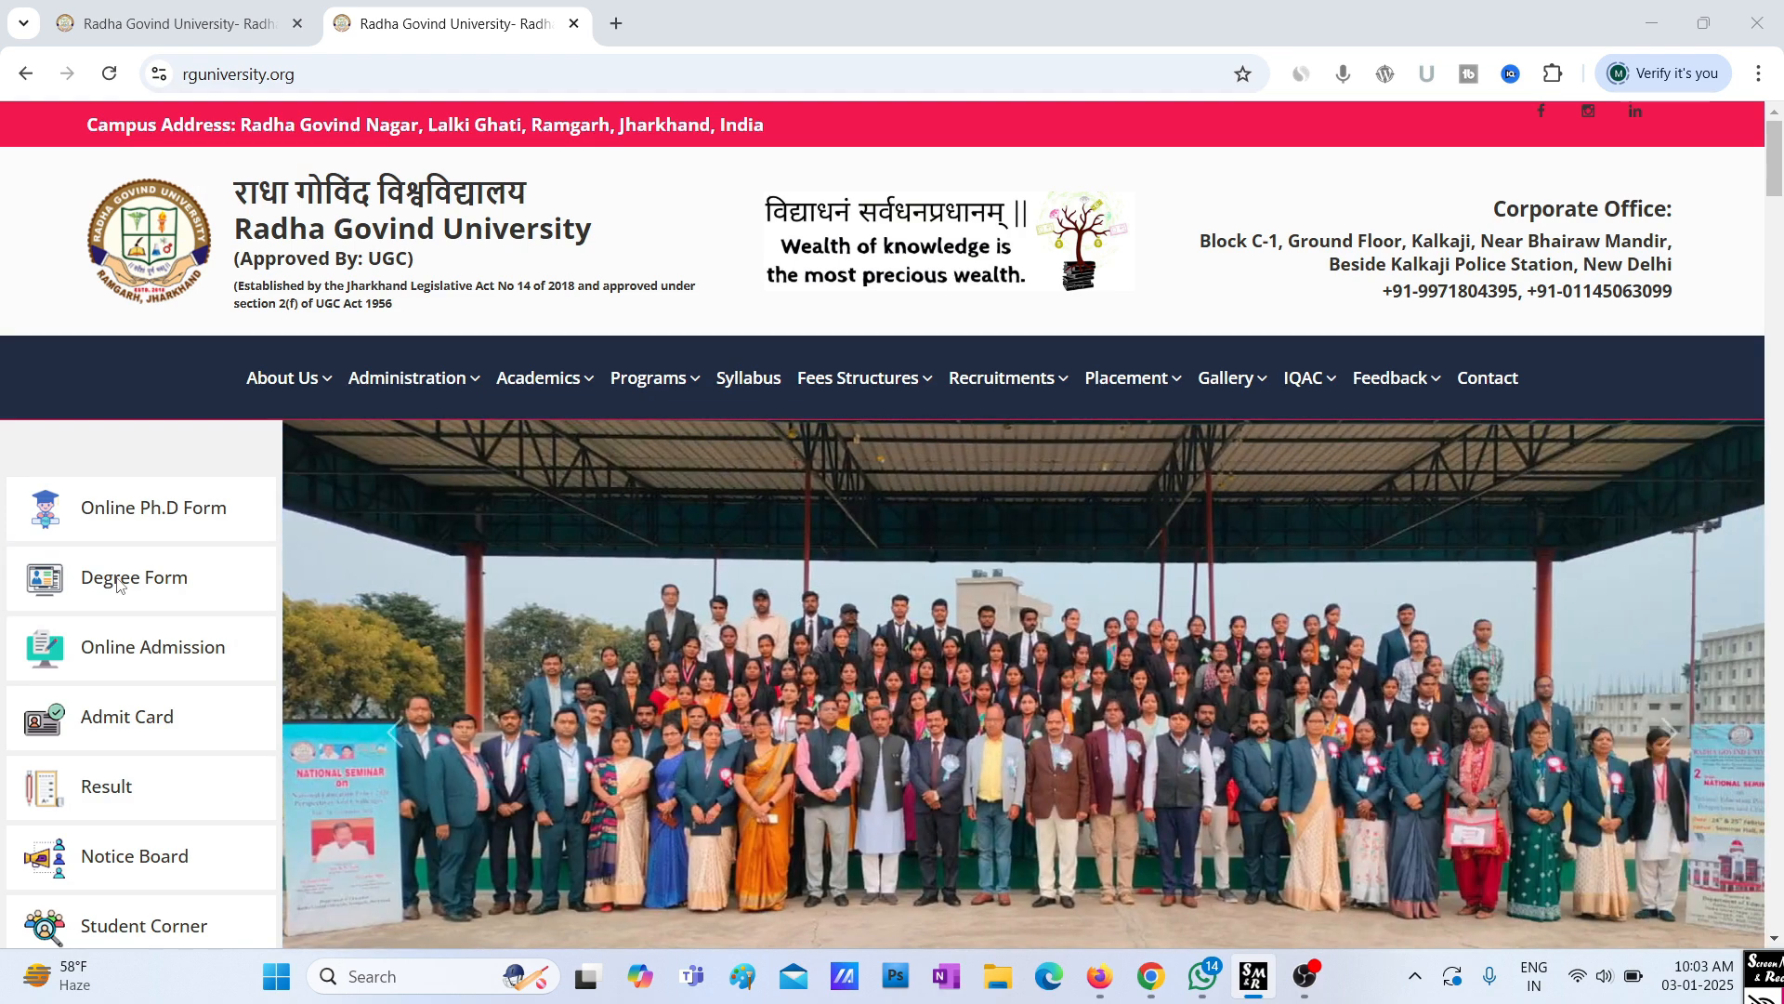
# Open the Degree Form page and expand the SELECT COURSE TYPE dropdown
pyautogui.click(119, 585)
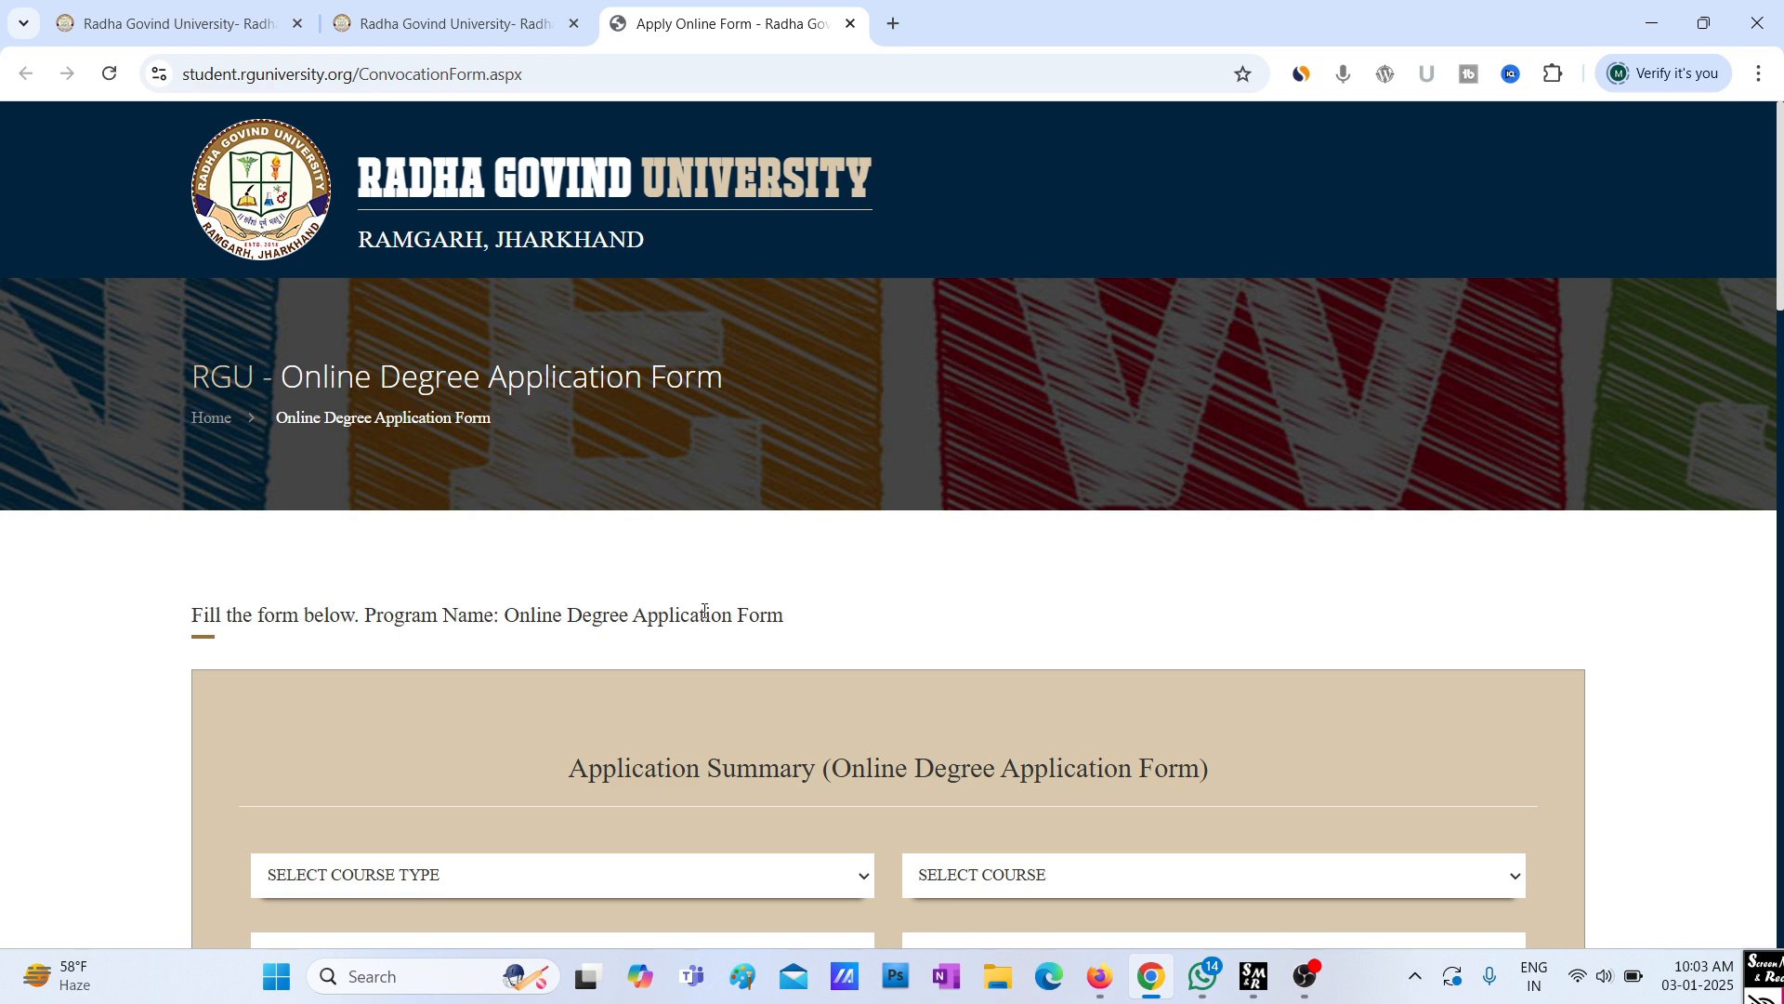
pyautogui.scroll(-3, 705, 612)
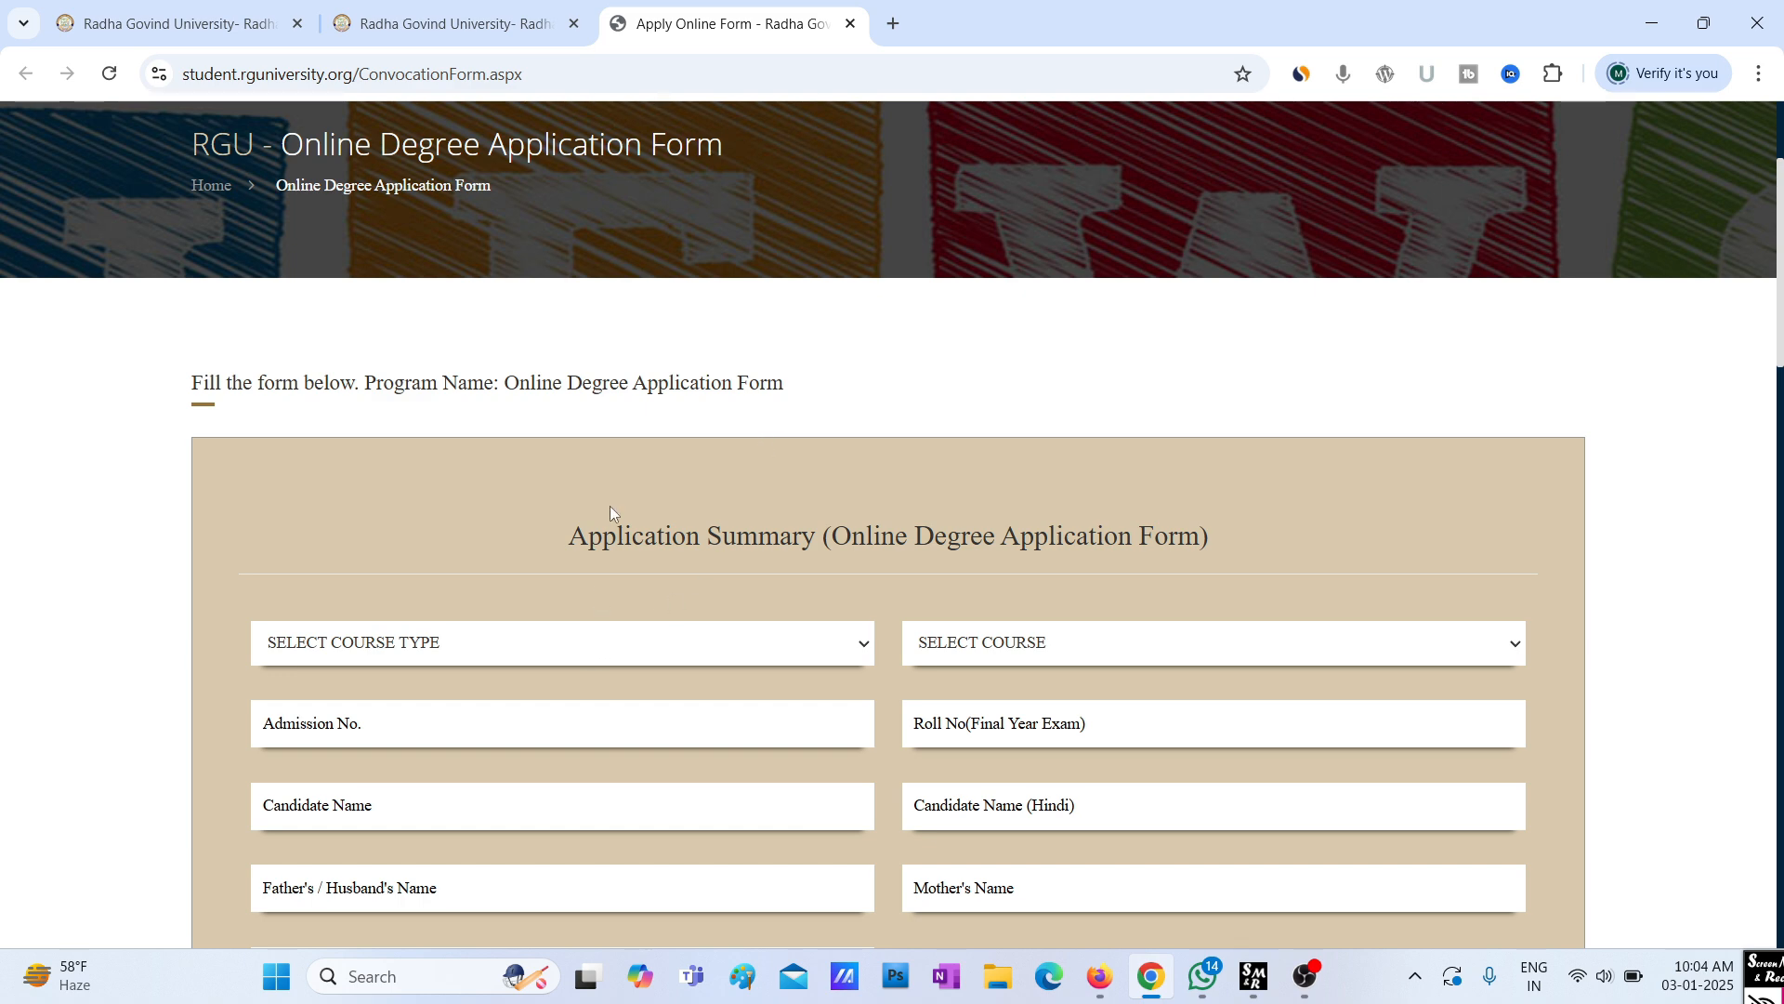
pyautogui.scroll(-2, 577, 490)
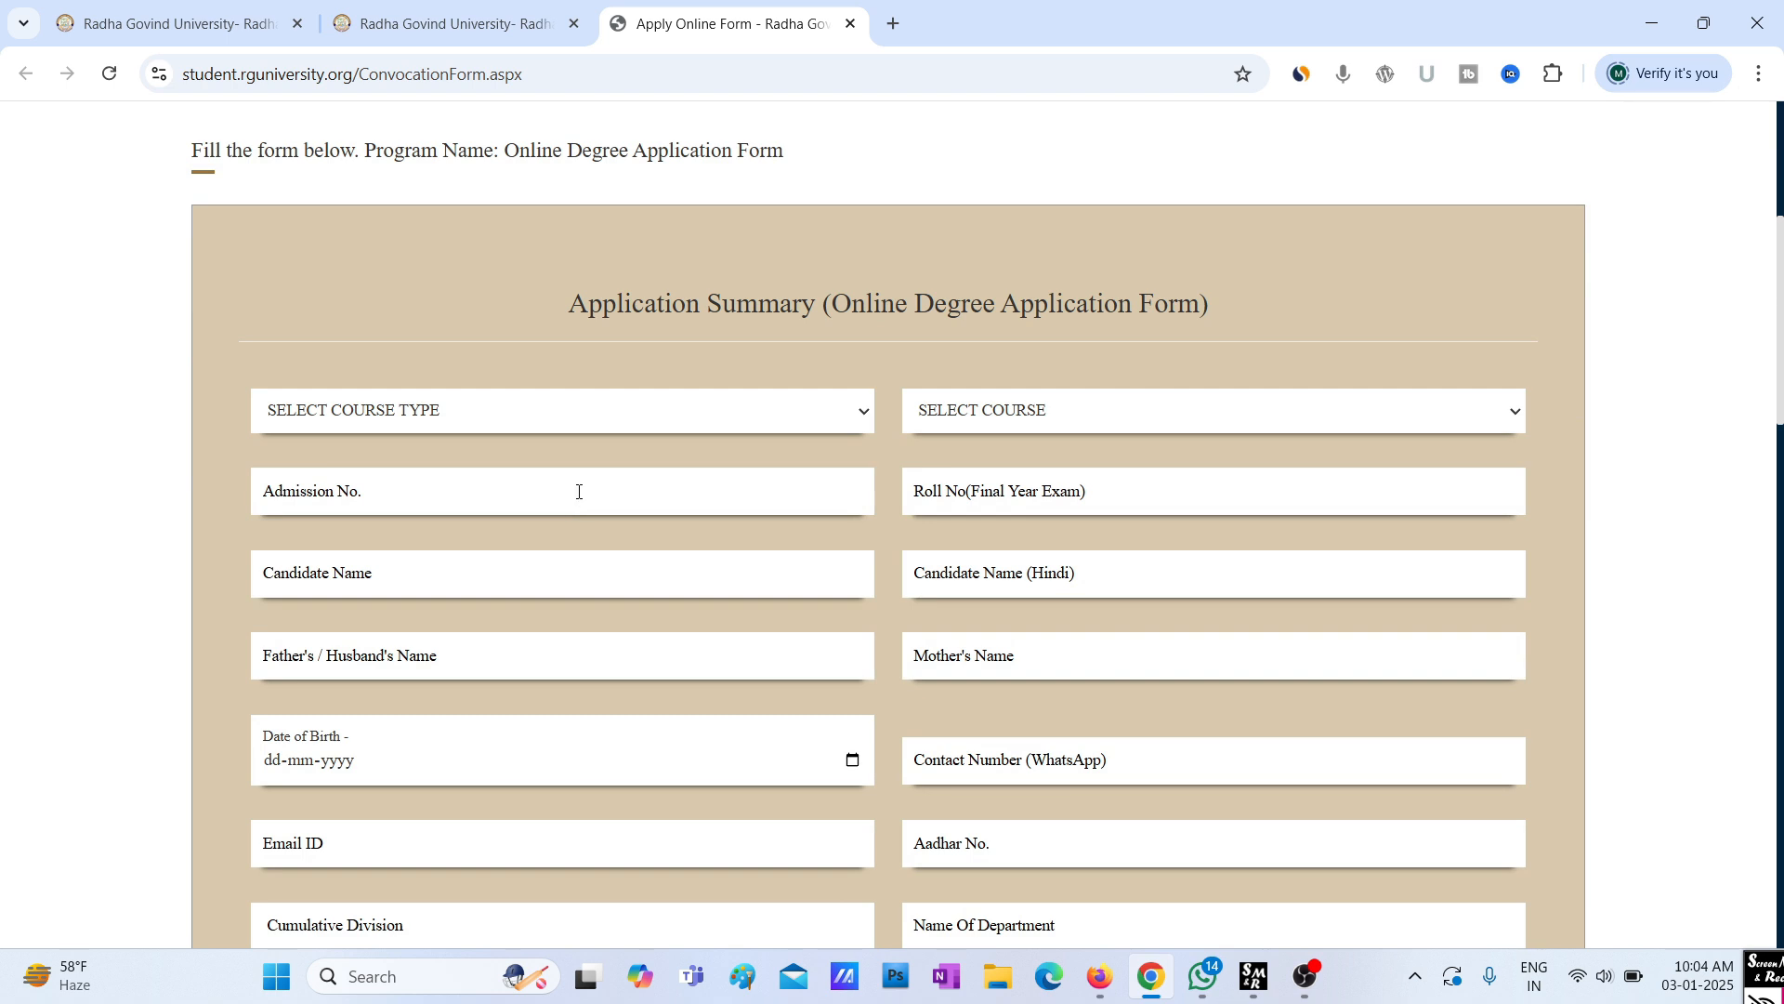
pyautogui.scroll(-1, 410, 390)
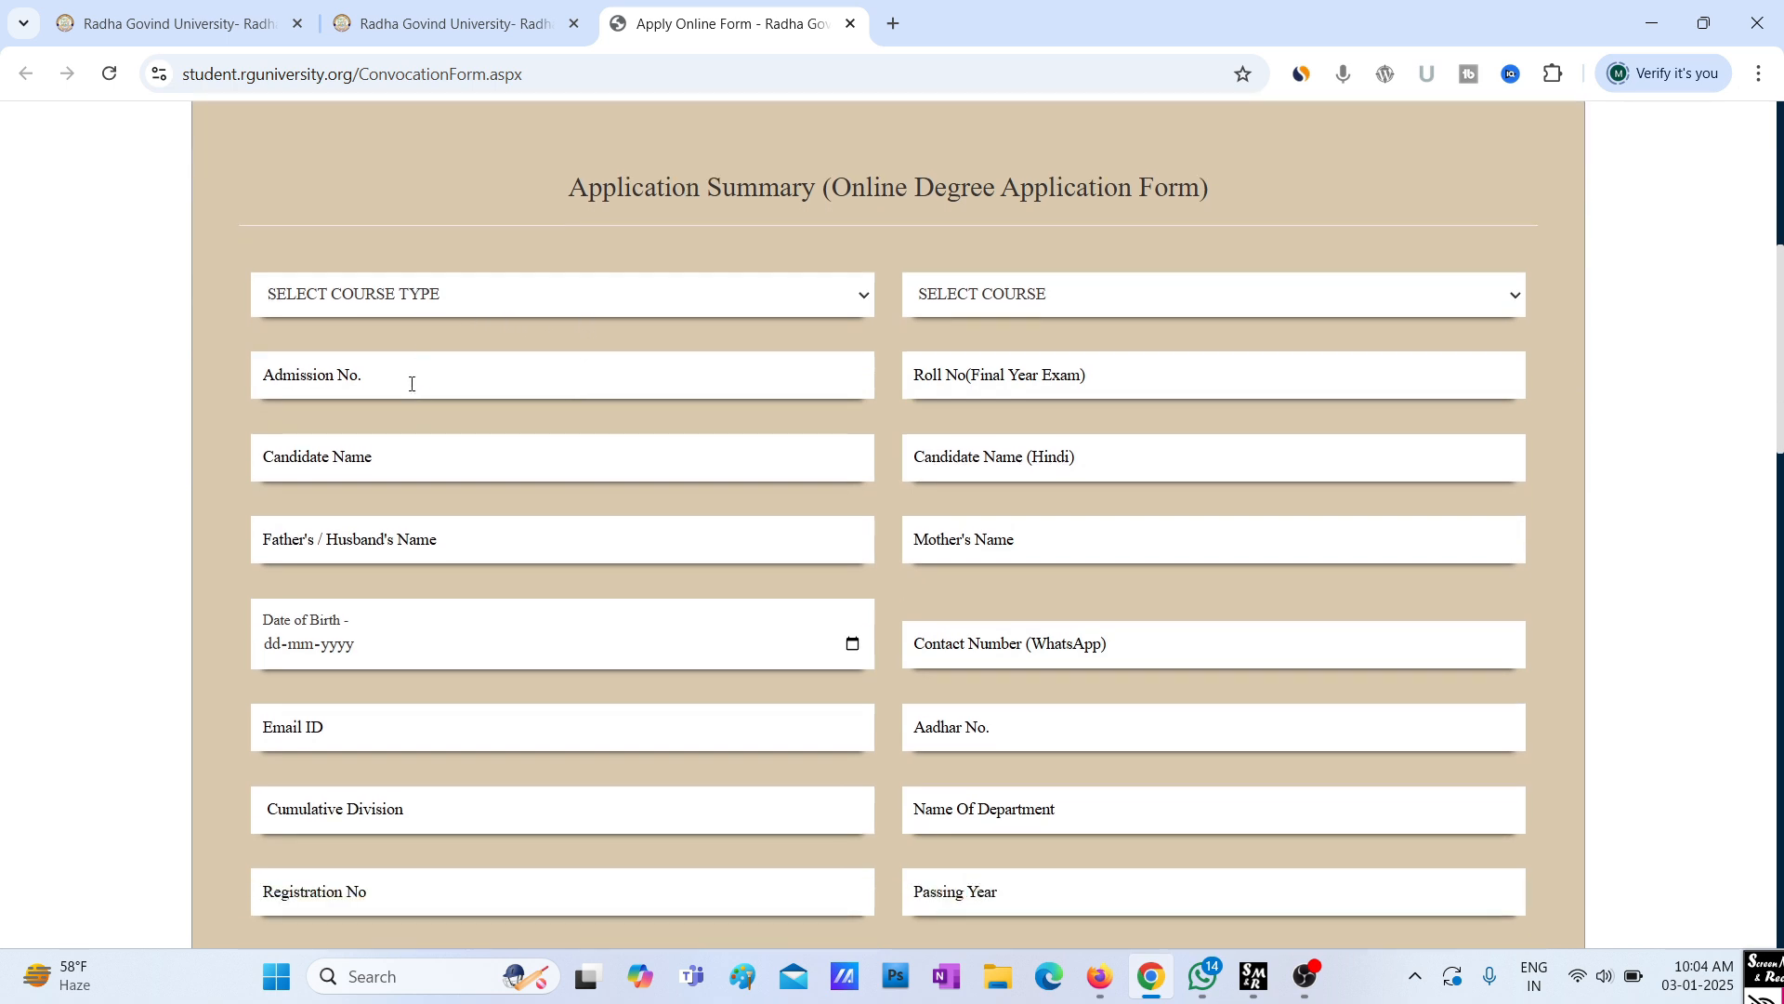
pyautogui.click(536, 307)
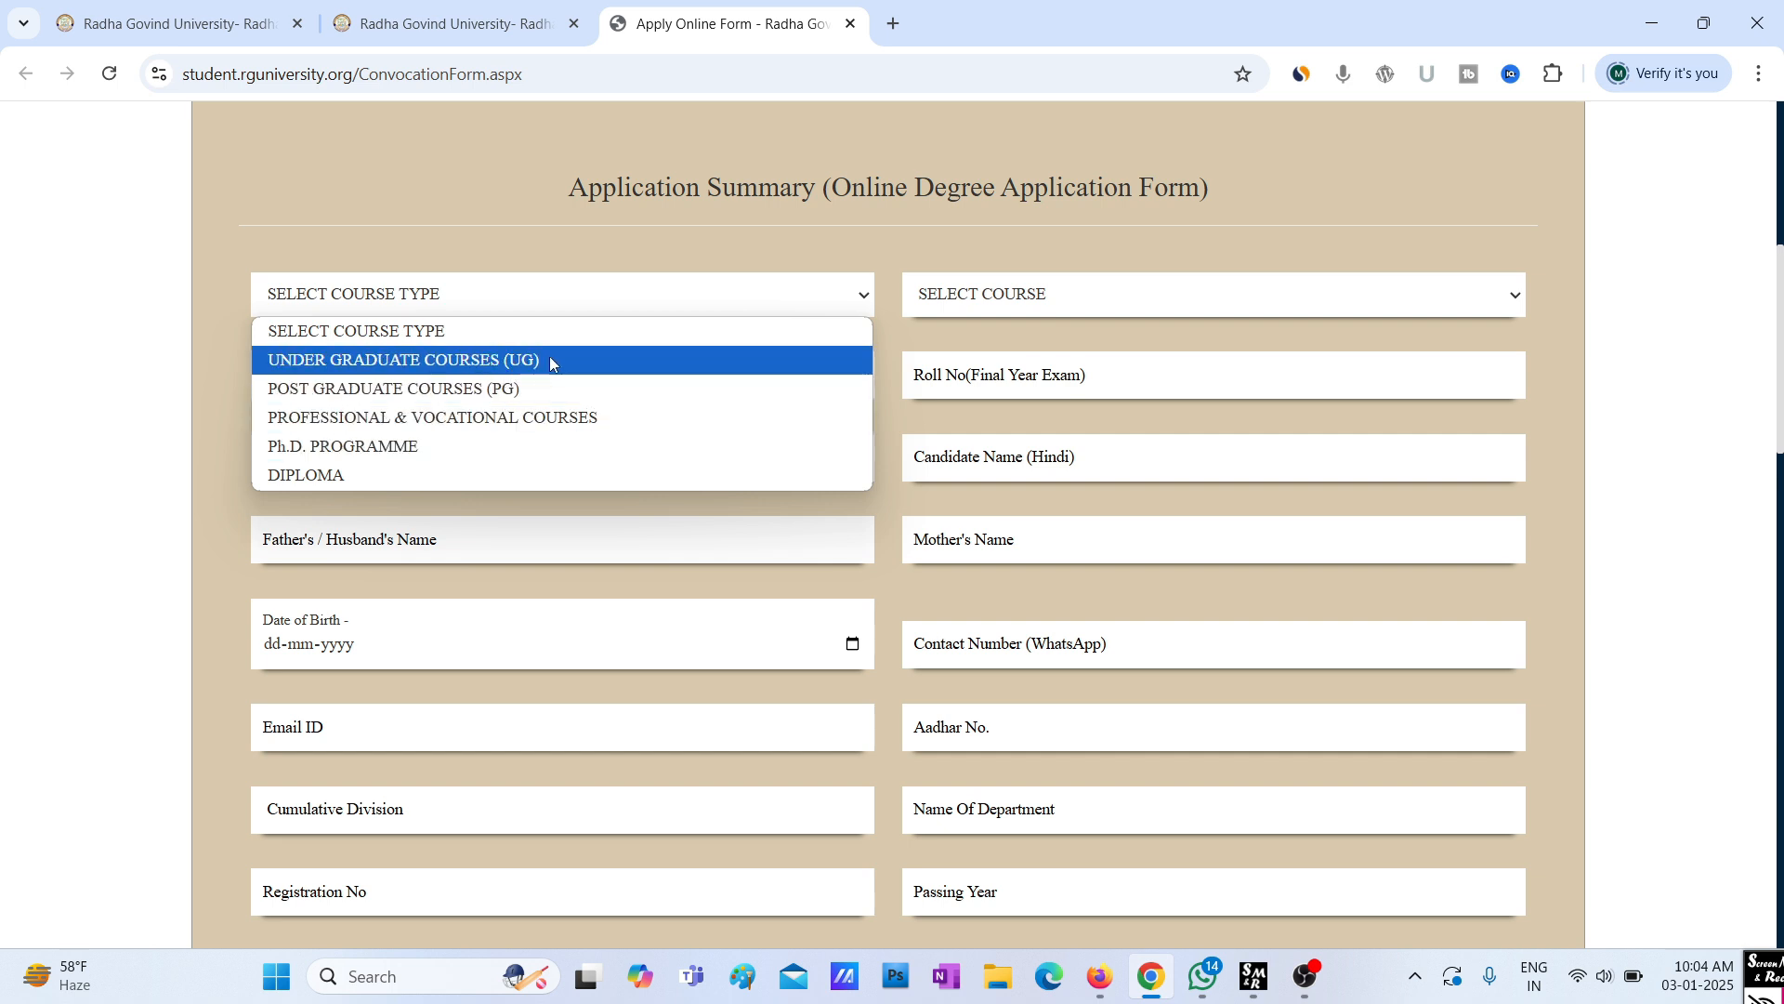
# Pick UNDER GRADUATE COURSES (UG) as the course type
pyautogui.click(549, 360)
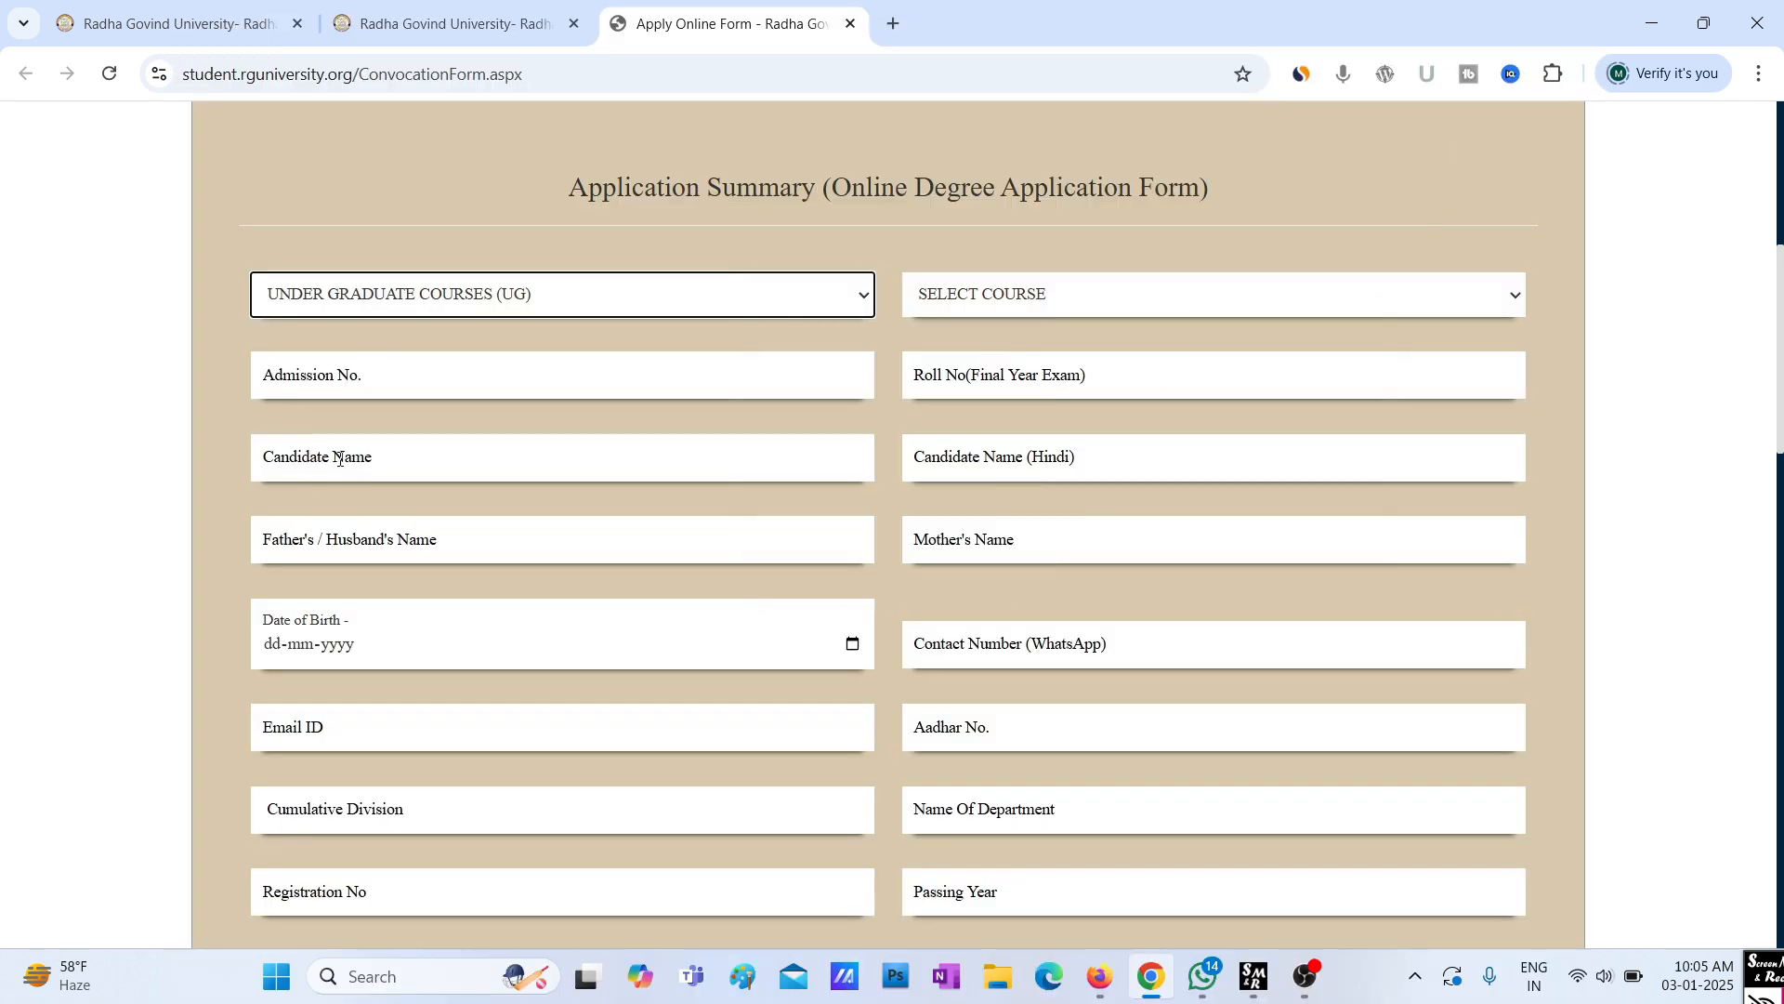
# Enter the candidate's admission number and name in the form fields
pyautogui.click(347, 372)
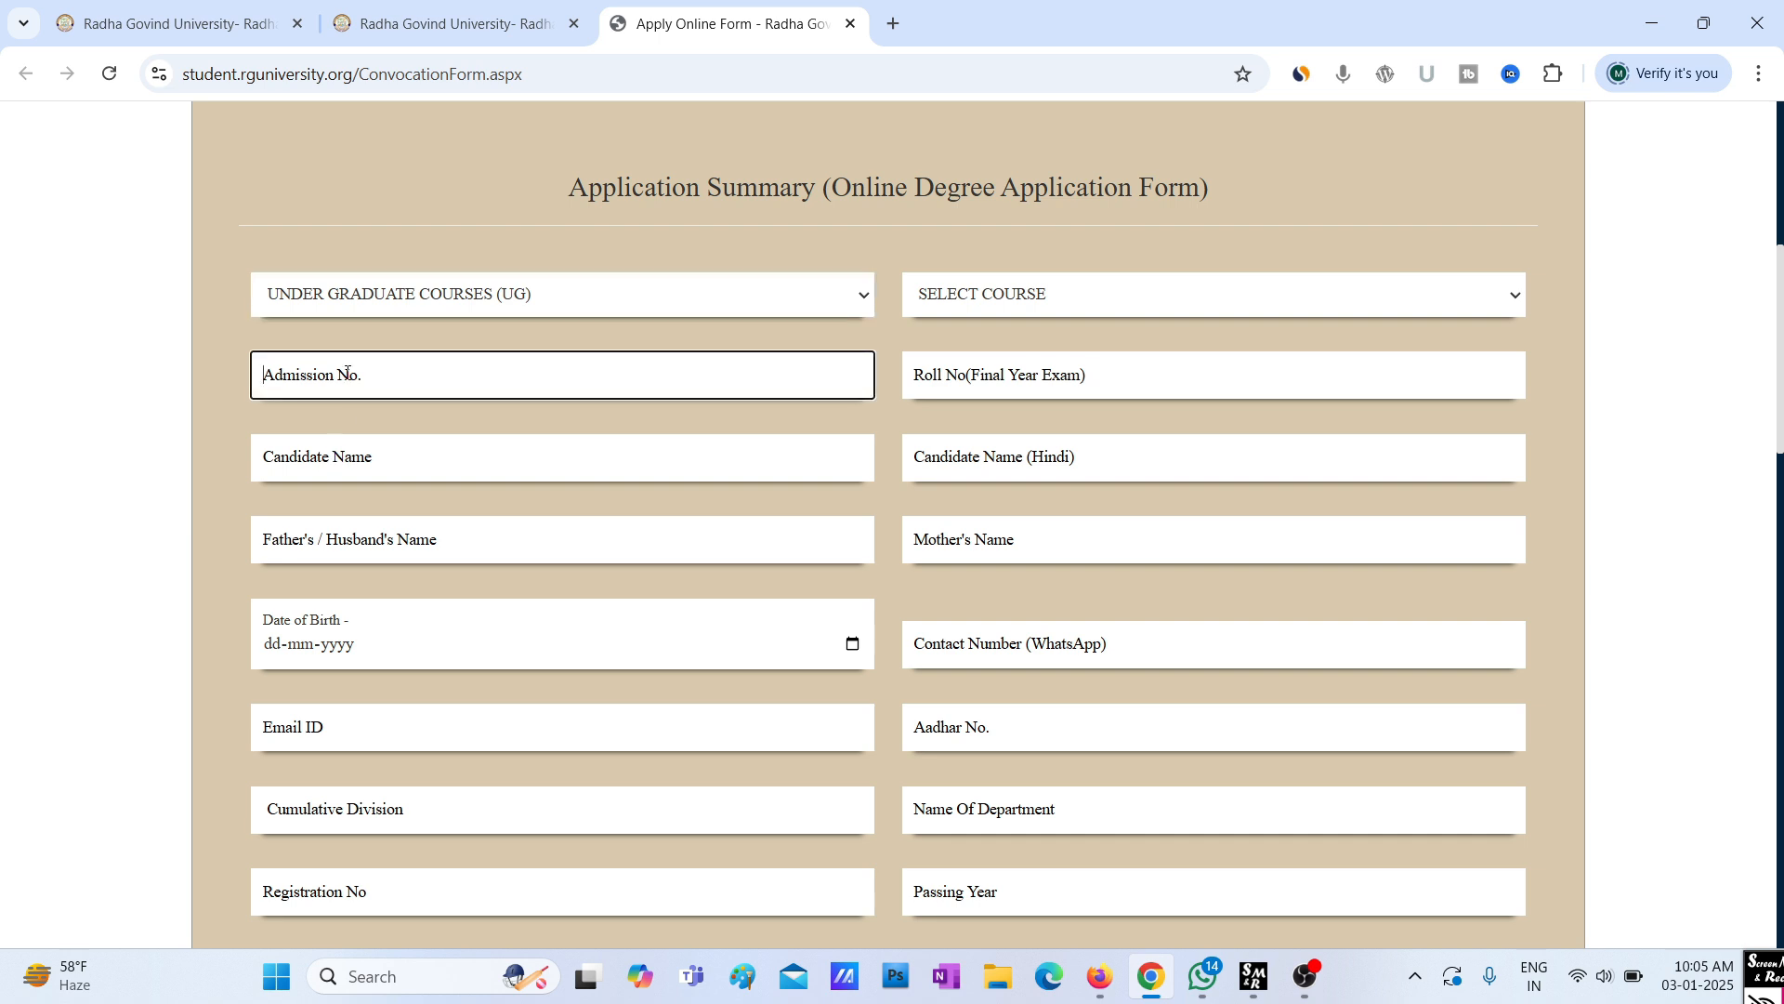
pyautogui.click(295, 454)
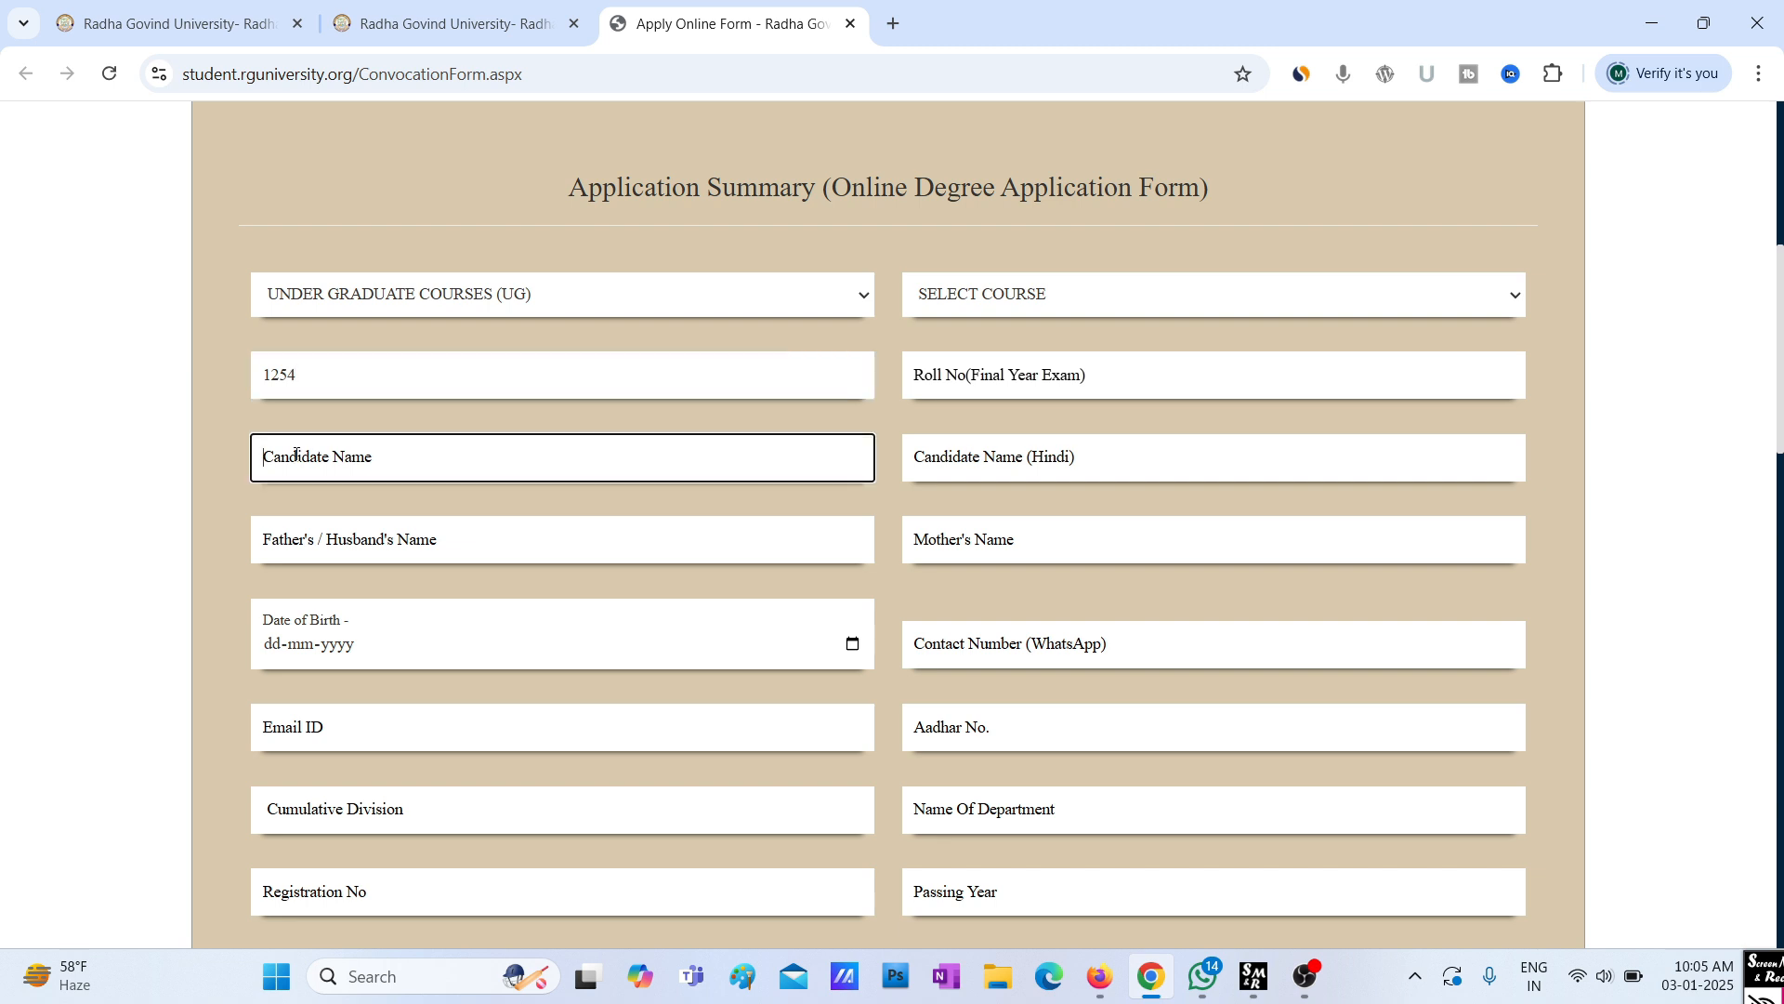
pyautogui.write('PRAVEEN')
pyautogui.click(853, 645)
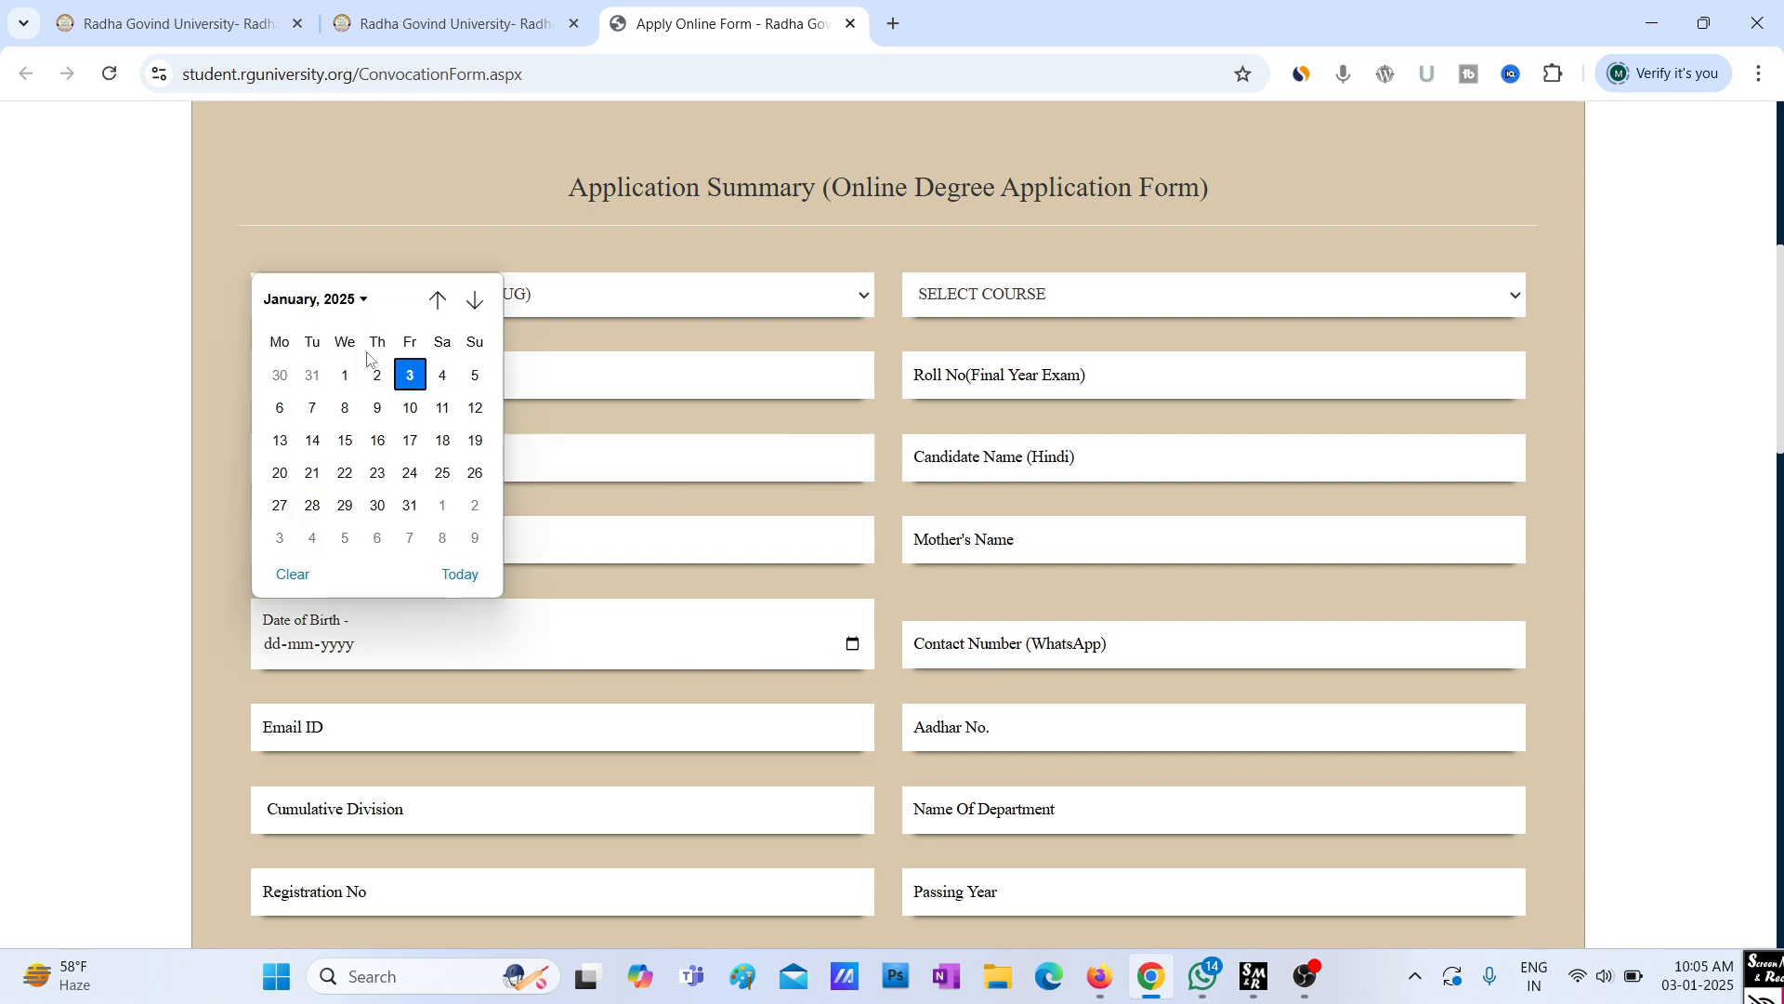
pyautogui.click(347, 301)
pyautogui.scroll(3, 361, 462)
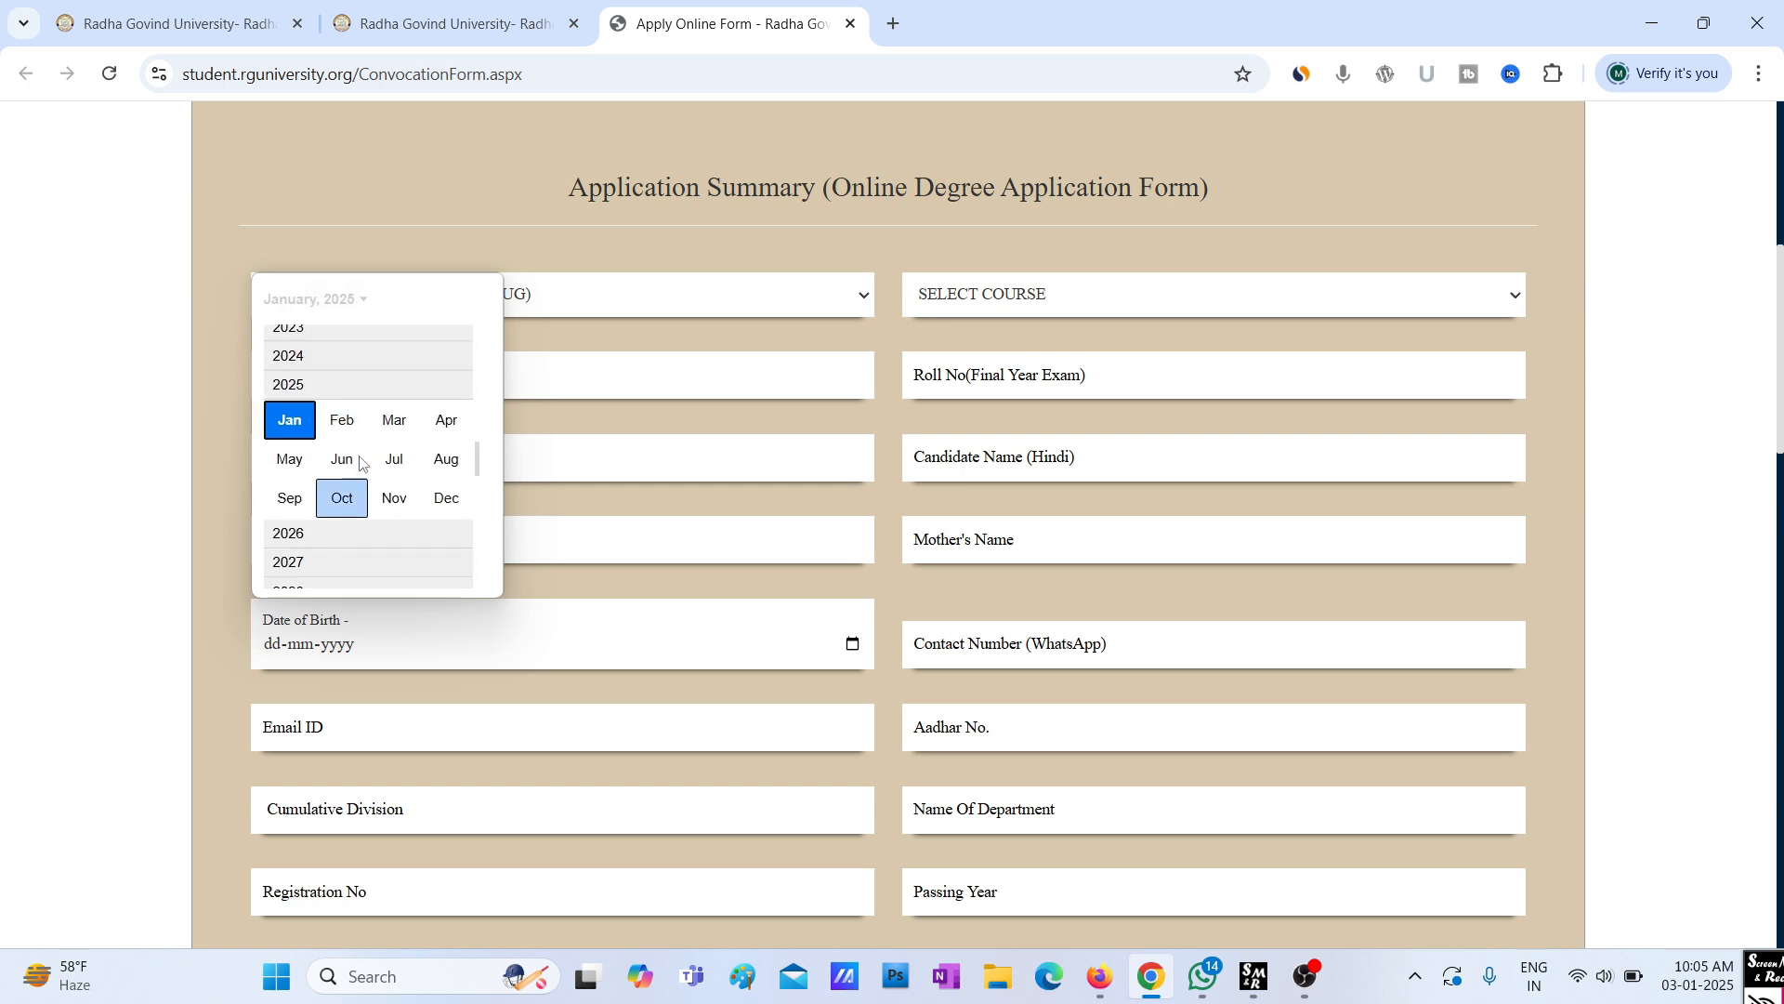
pyautogui.scroll(1, 371, 462)
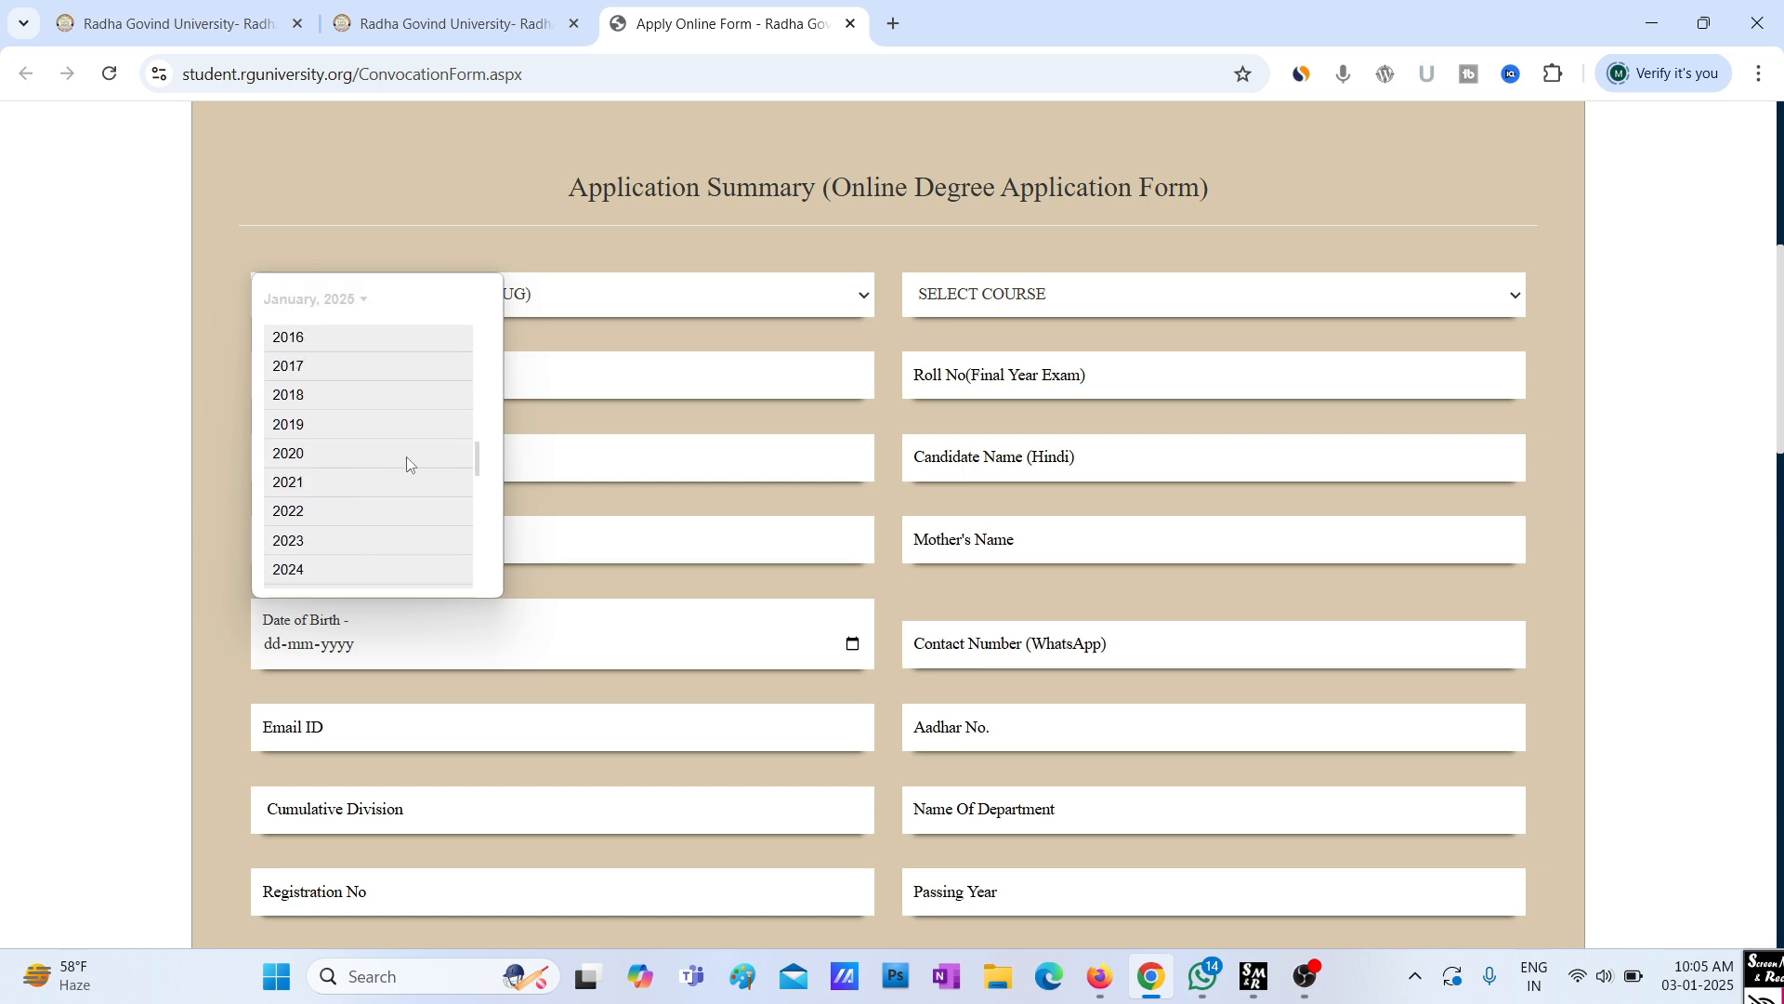
pyautogui.scroll(5, 479, 465)
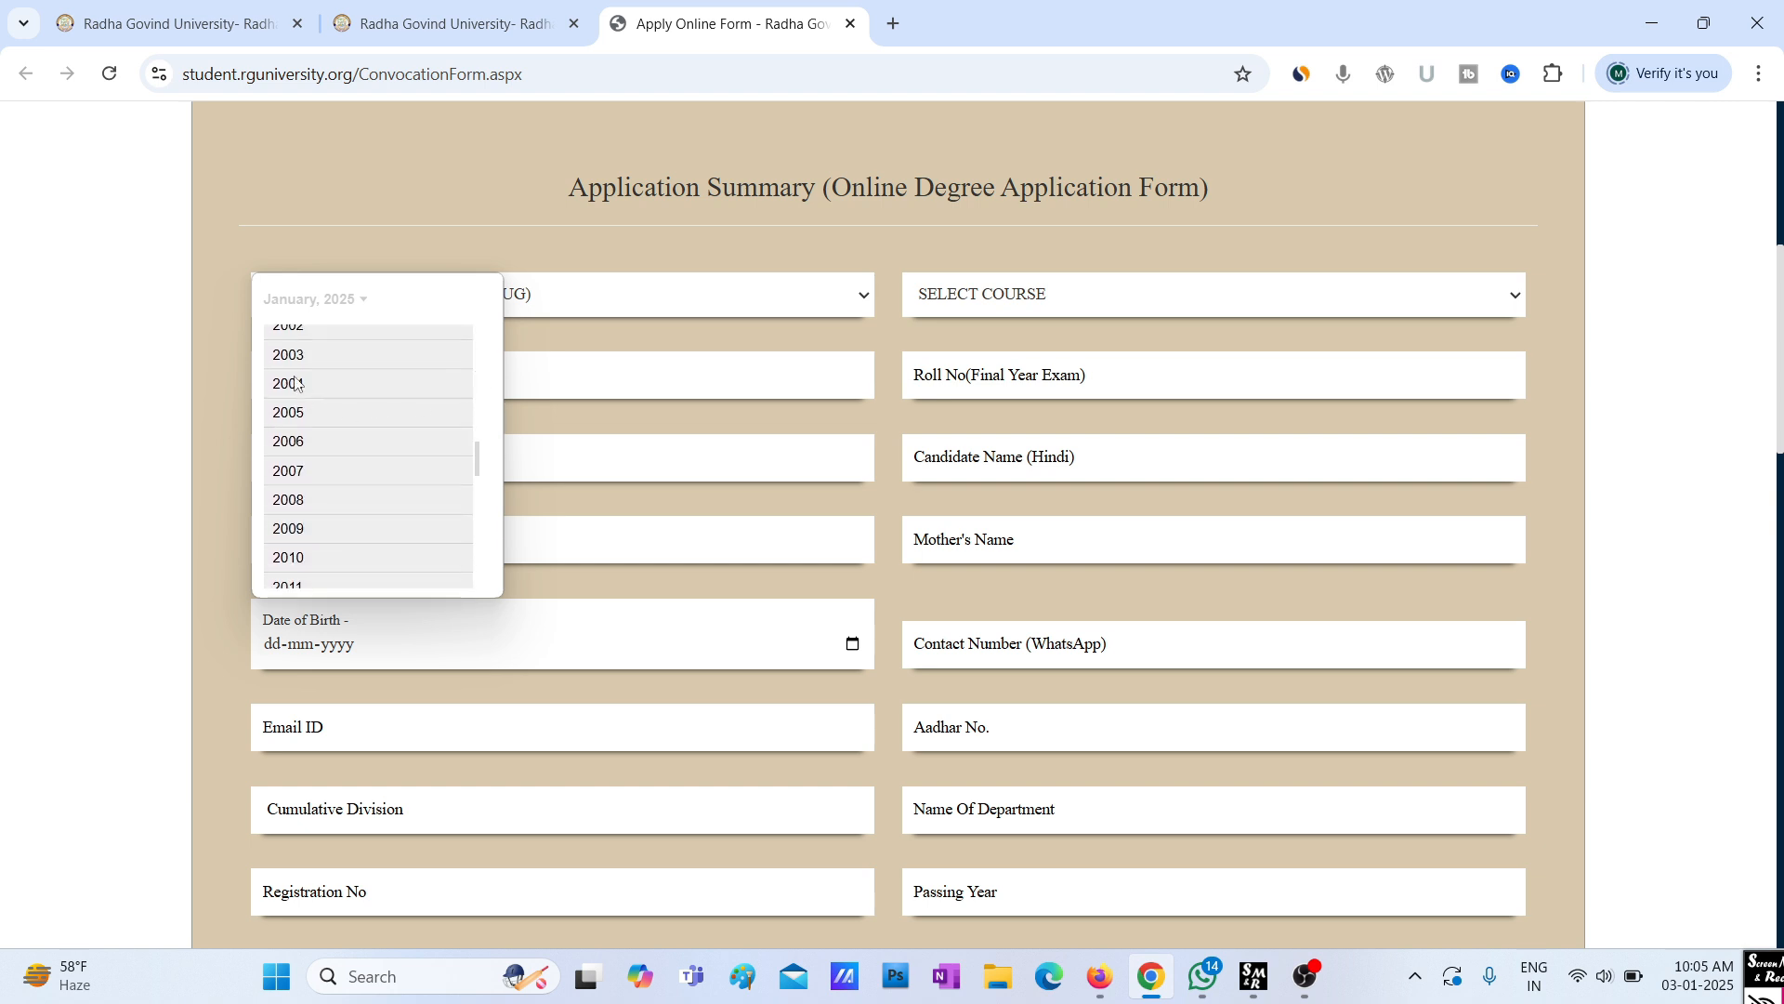
pyautogui.click(303, 356)
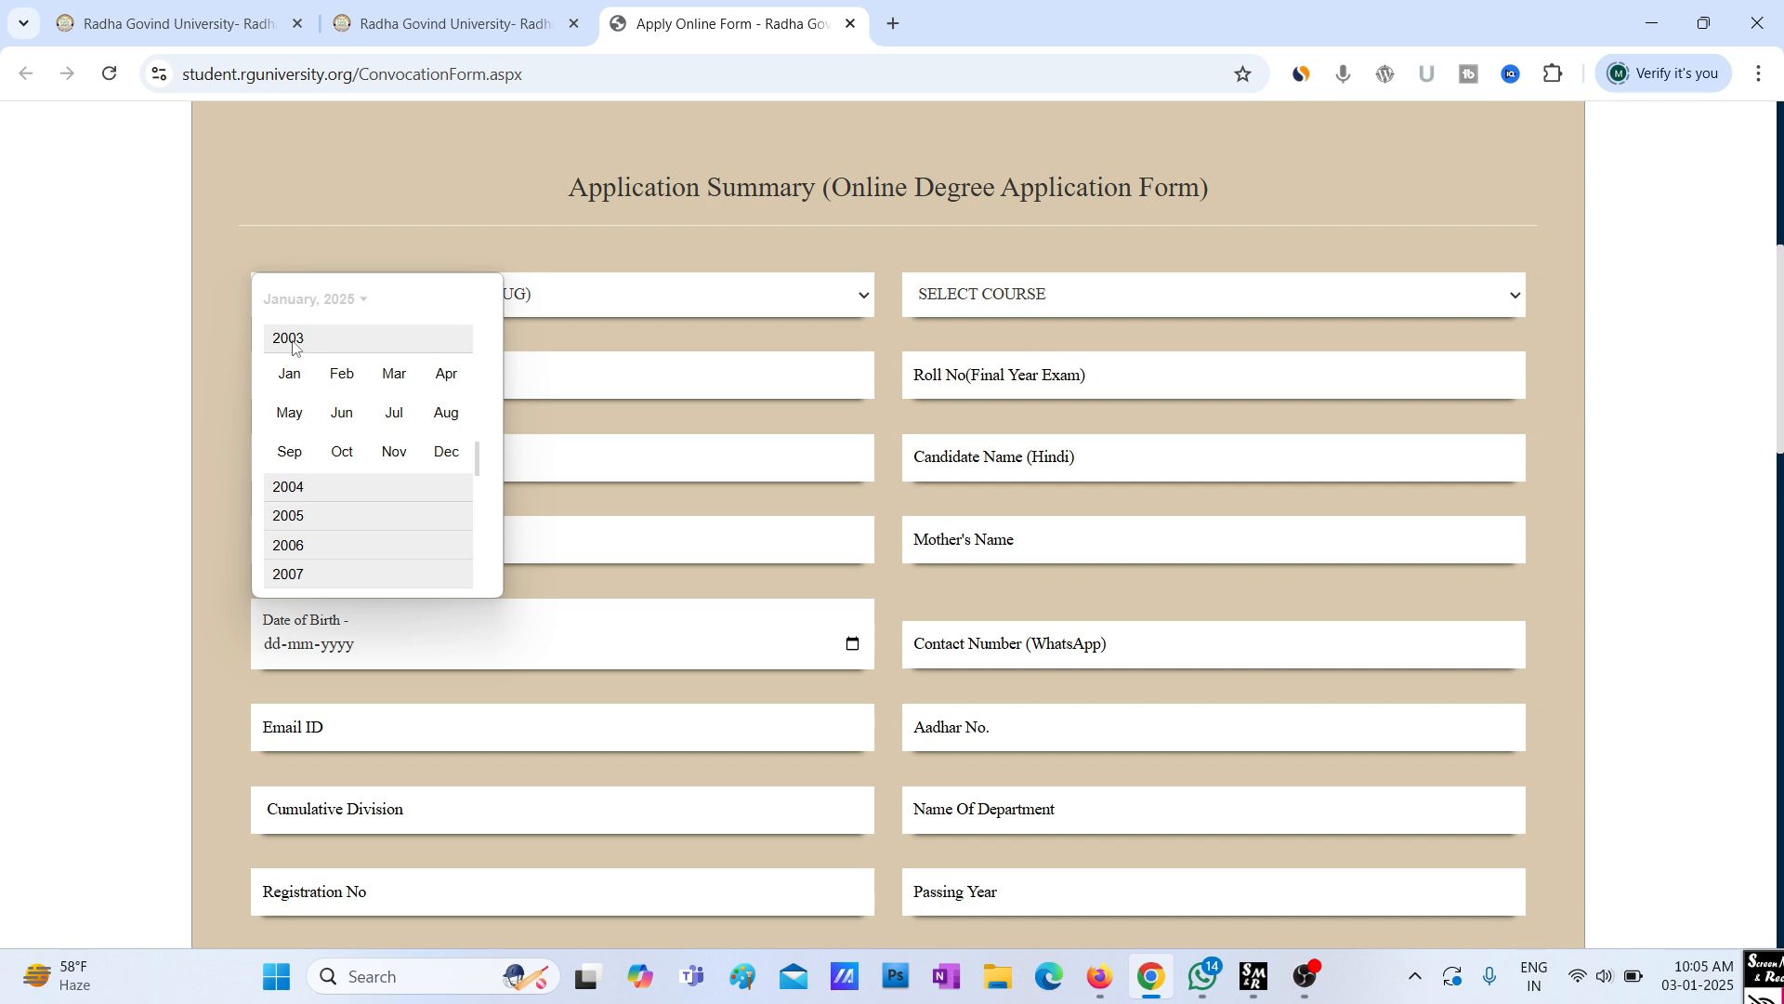
pyautogui.click(395, 377)
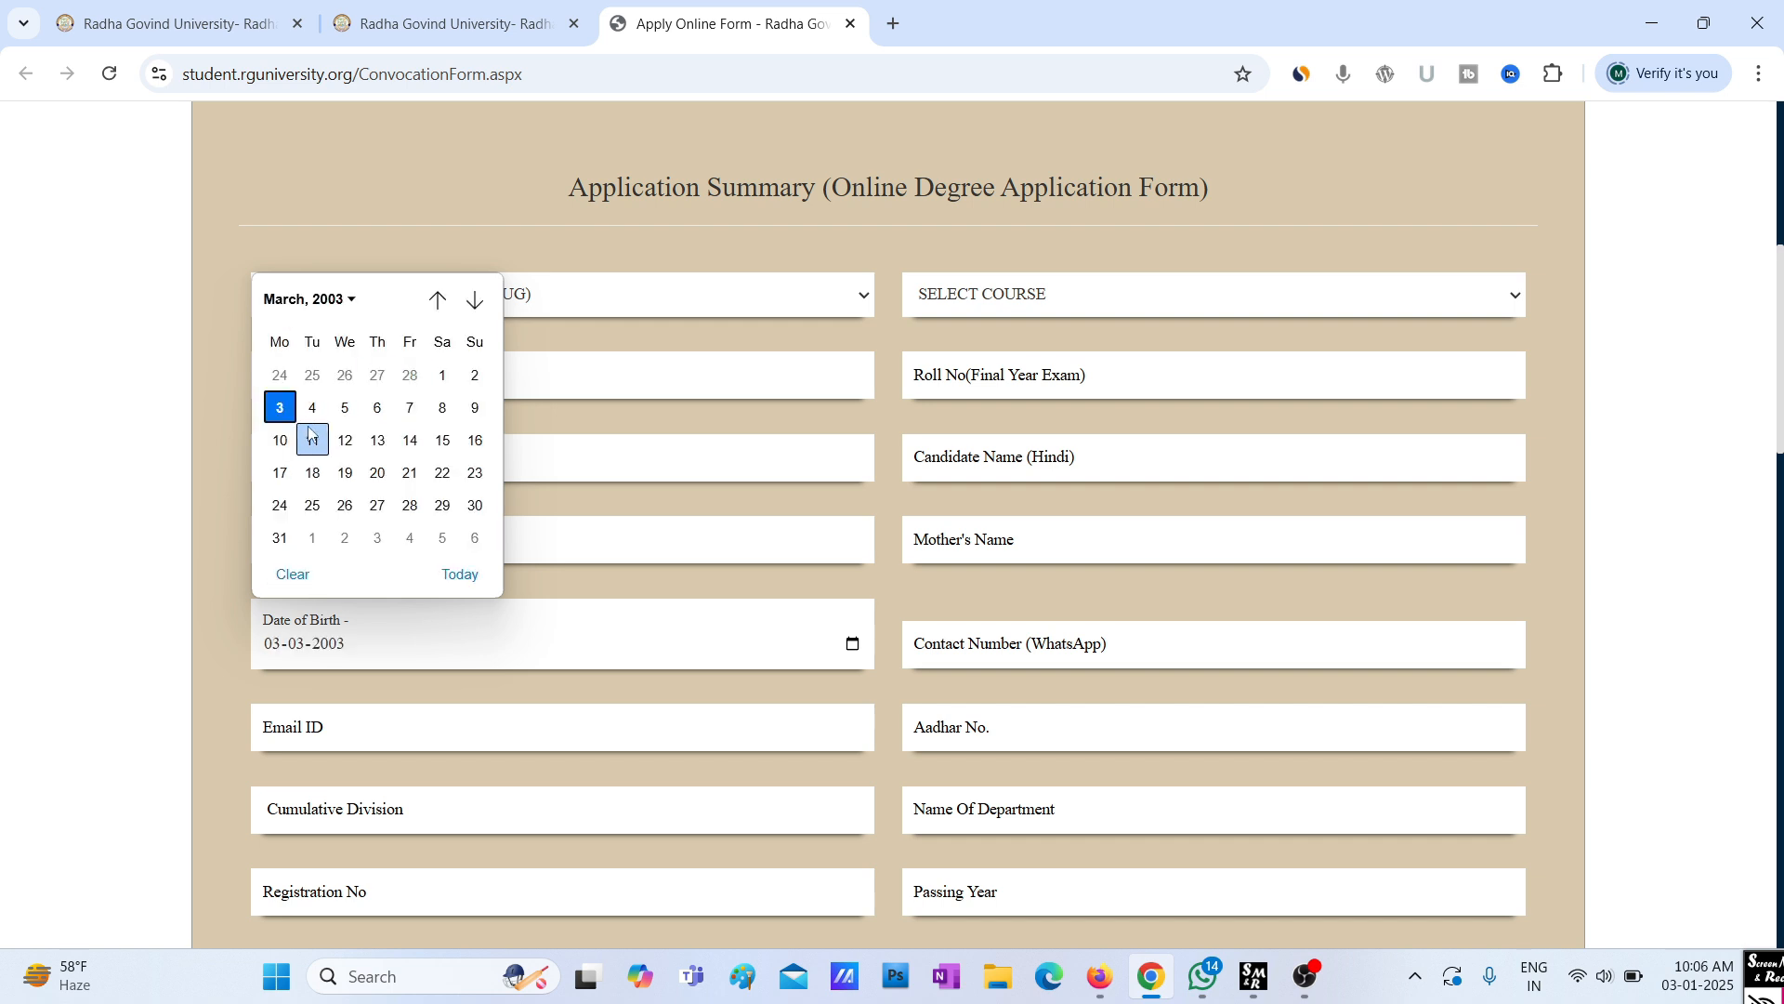
pyautogui.click(376, 409)
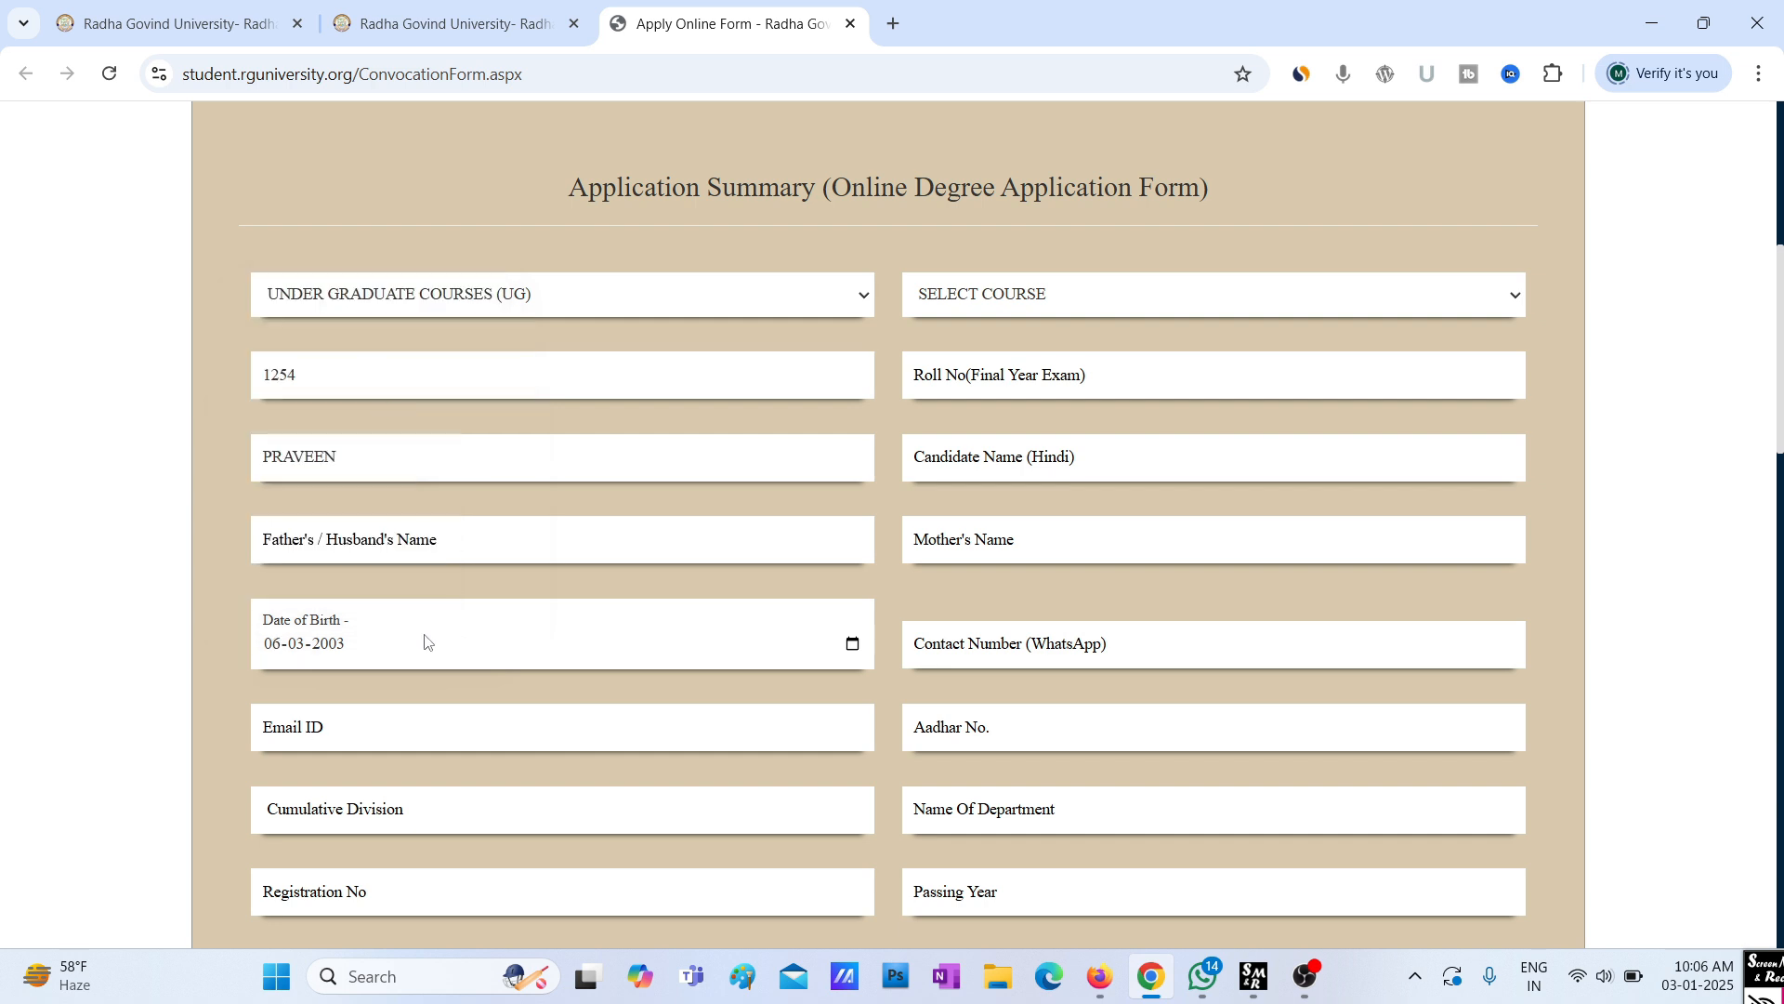
# Enter THIRD DIVISION in the Cumulative Division field, correcting earlier entries
pyautogui.click(326, 808)
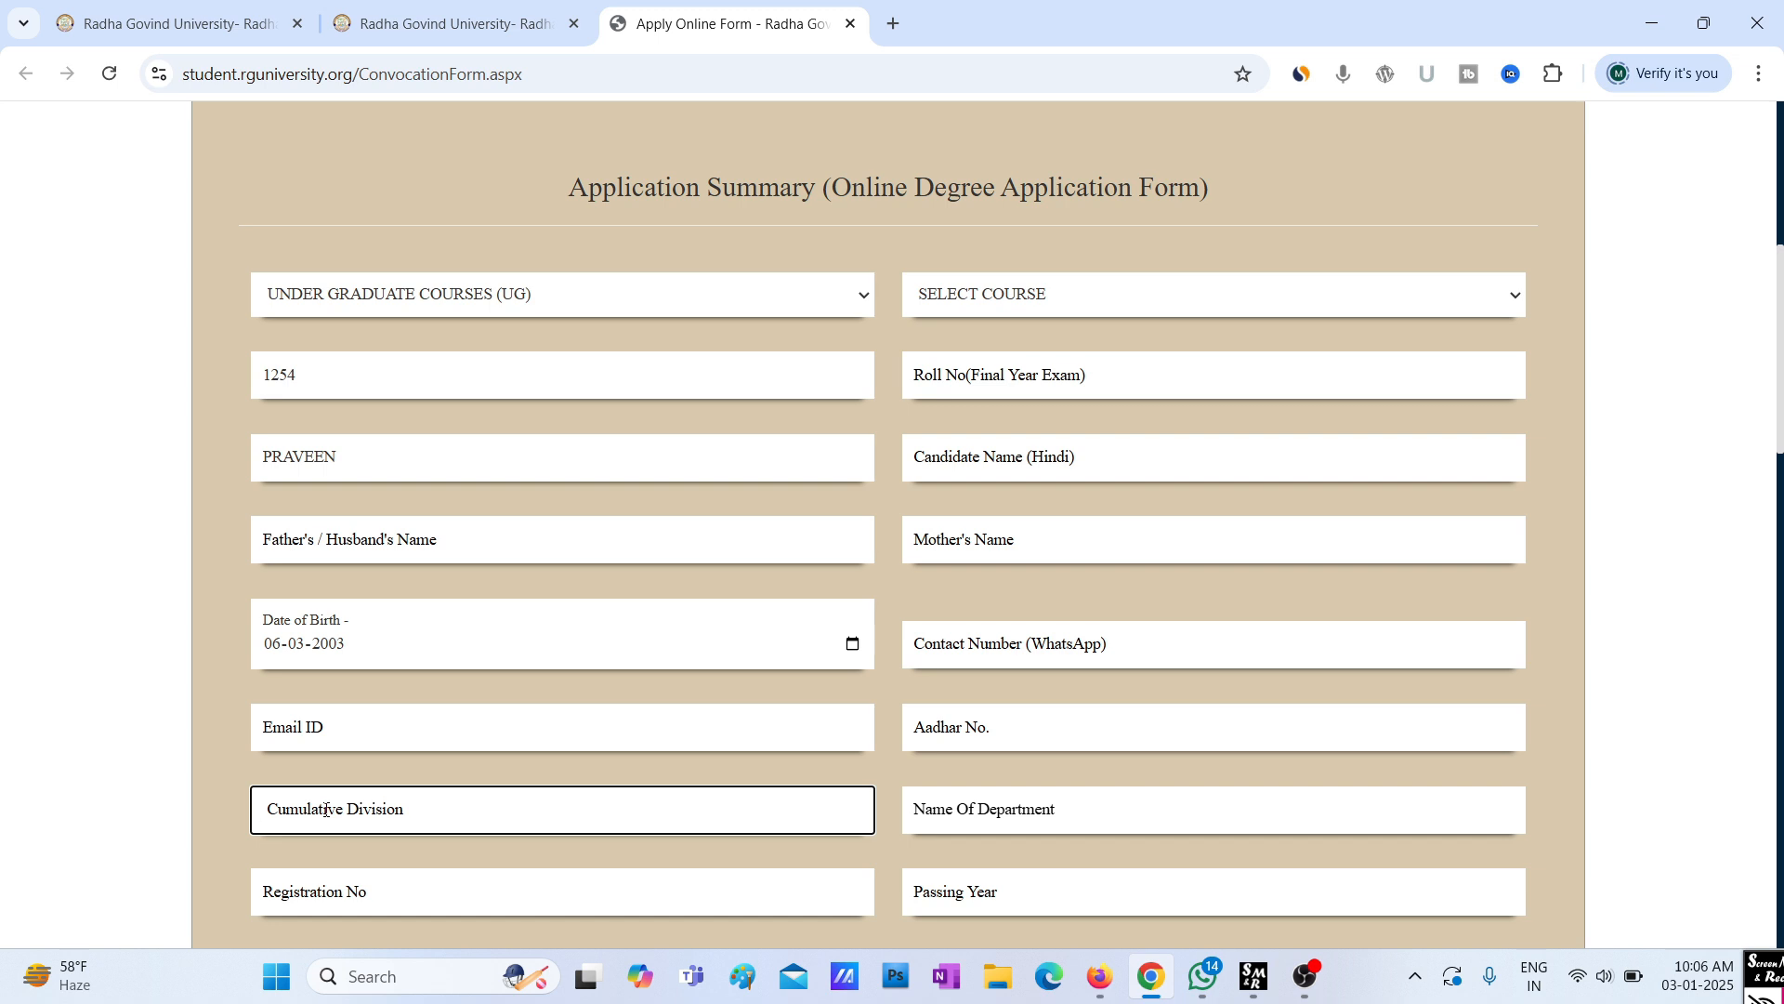
pyautogui.write('FIRST')
pyautogui.write(' DIVISION')
pyautogui.moveTo(309, 812); pyautogui.dragTo(243, 817)
pyautogui.write('SECOND')
pyautogui.press('BackSpace')
pyautogui.press('BackSpace')
pyautogui.press('BackSpace')
pyautogui.press('BackSpace')
pyautogui.press('BackSpace')
pyautogui.press('BackSpace')
pyautogui.write('THIRD')
# Select Physics from the SELECT COURSE dropdown
pyautogui.click(1045, 298)
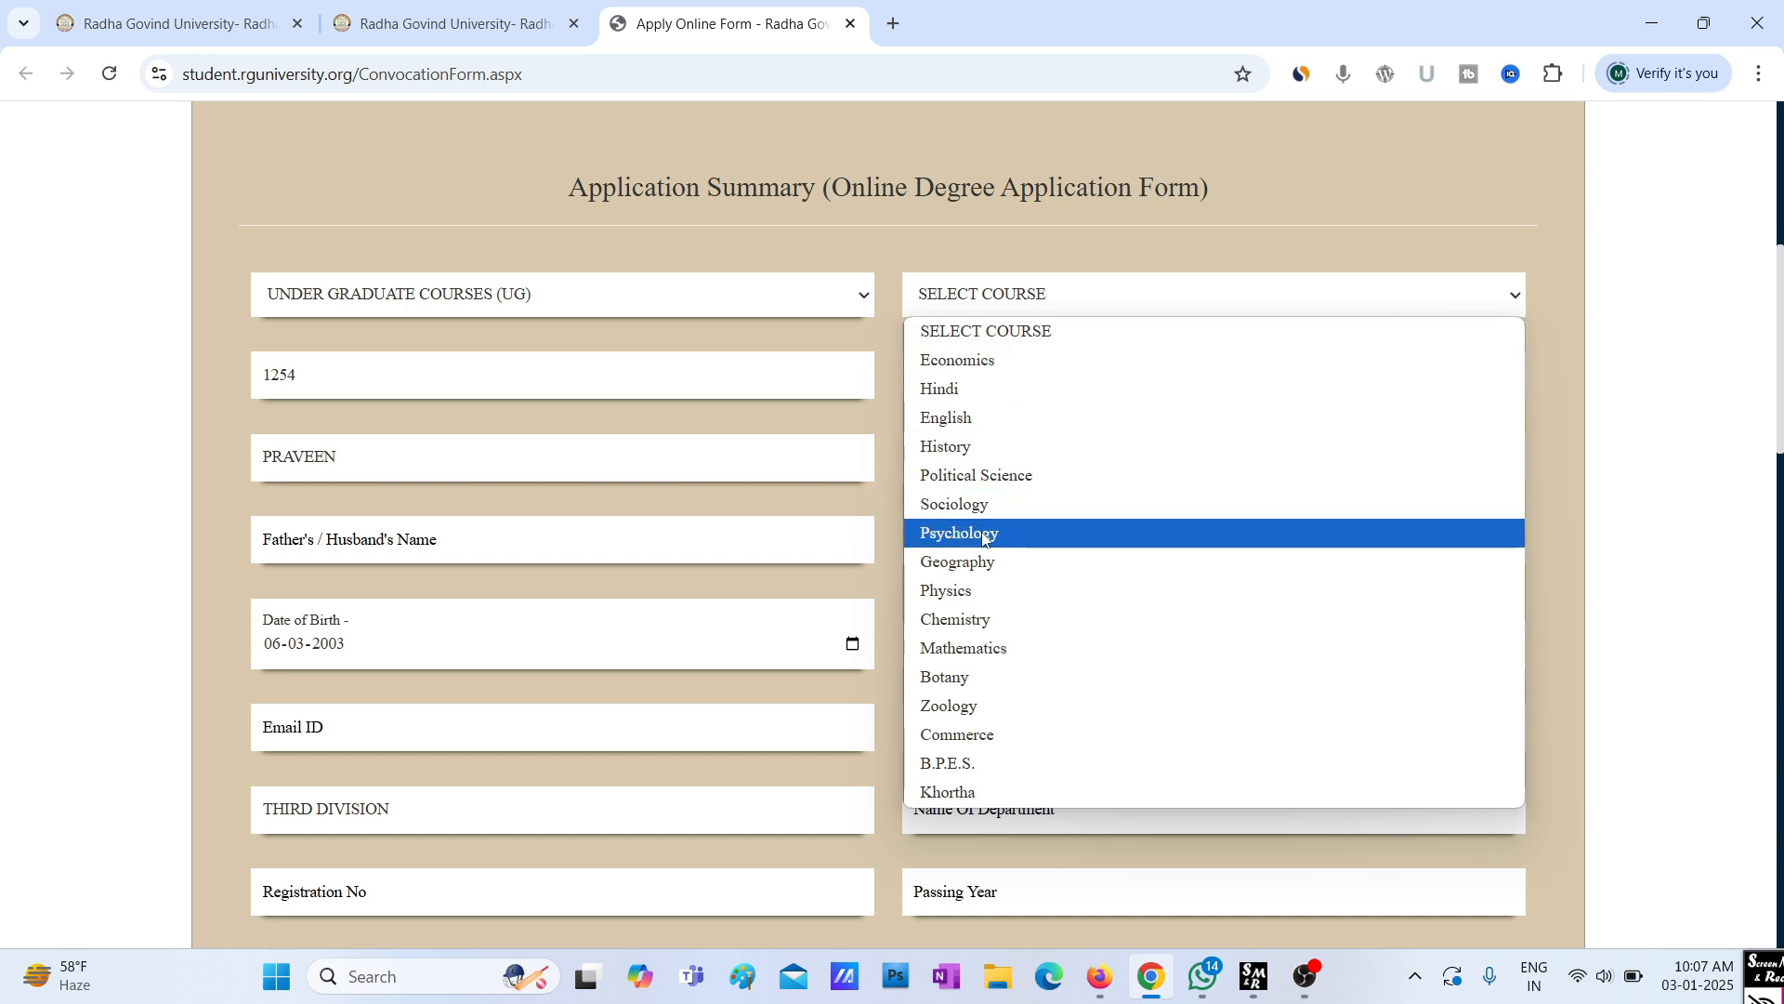
pyautogui.click(1004, 590)
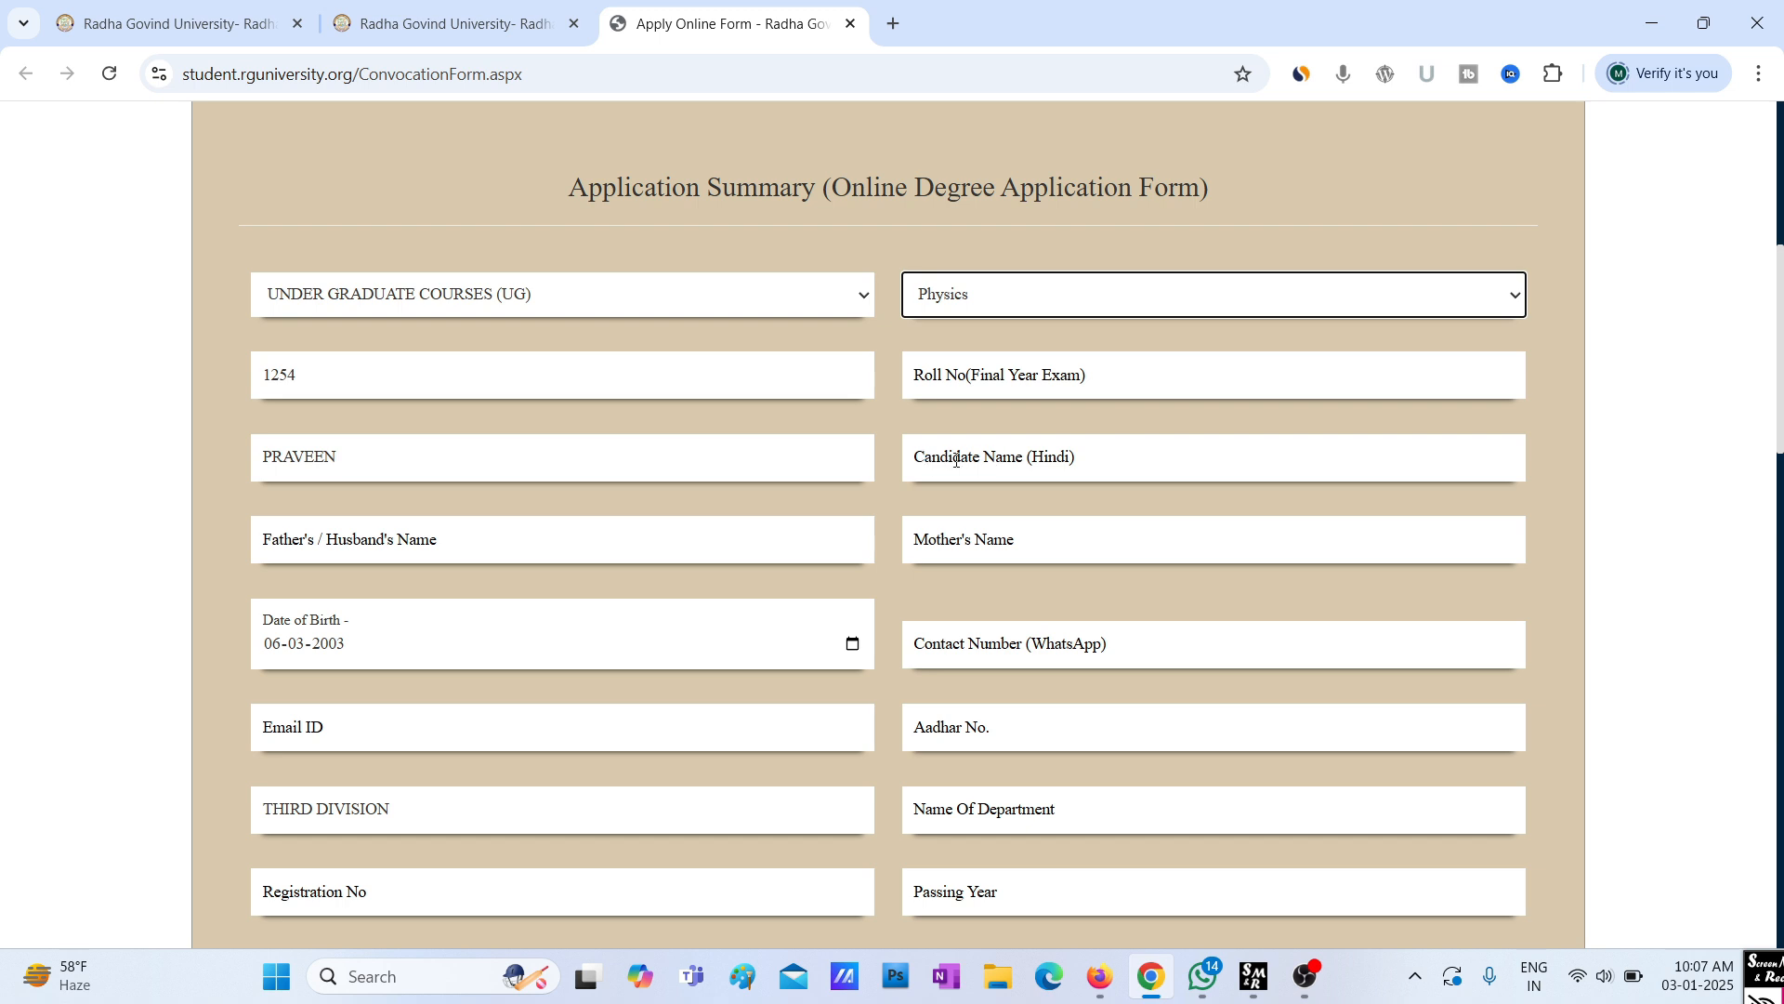
# Type the first Devanagari characters of the candidate's name in the Hindi name field
pyautogui.click(956, 460)
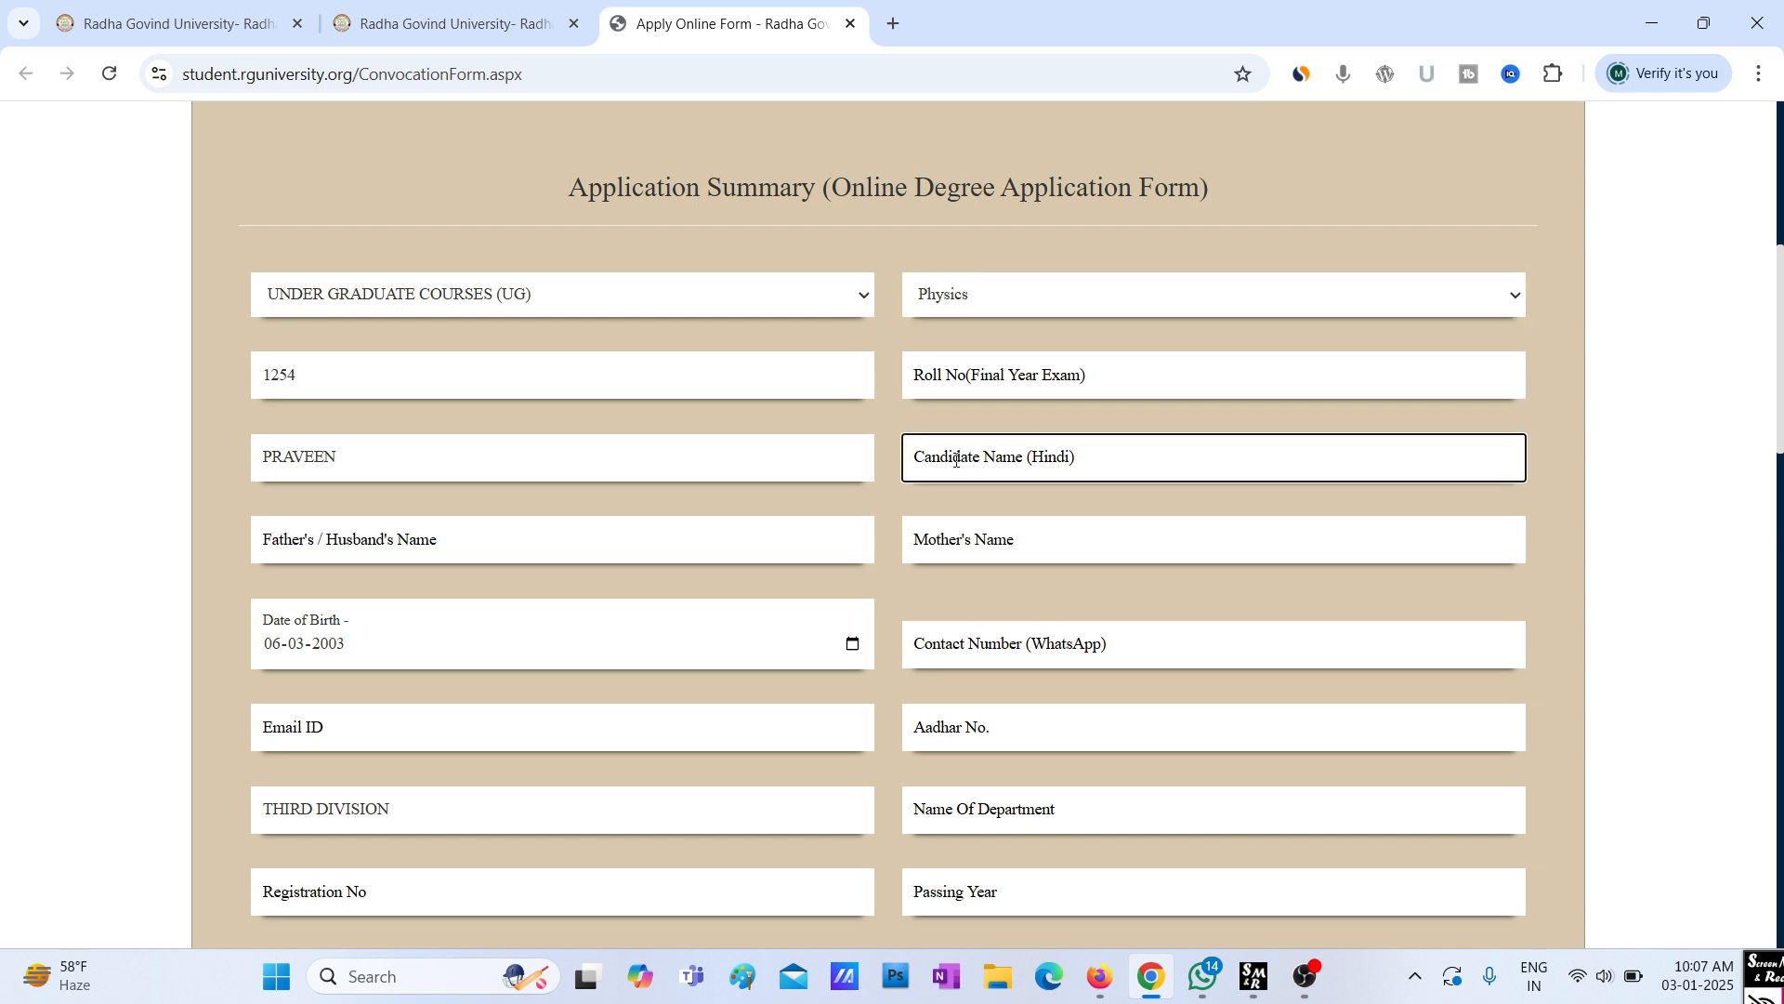
pyautogui.write('ूआॅु')
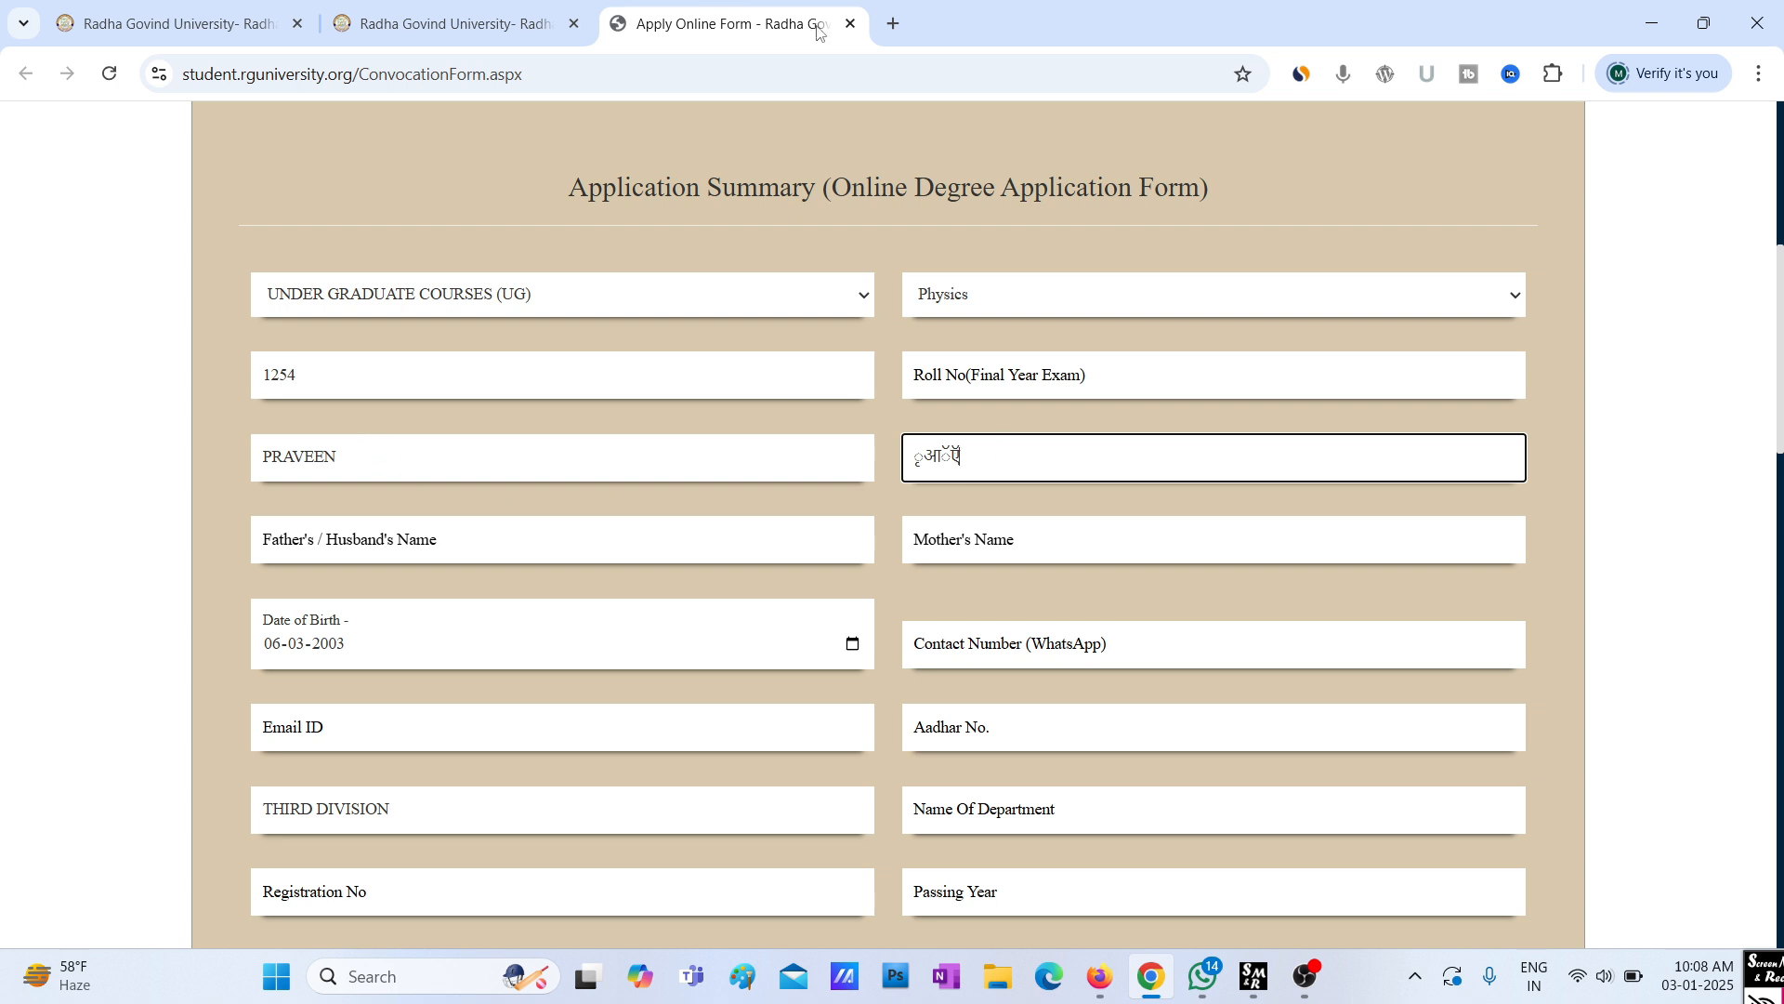
pyautogui.click(893, 23)
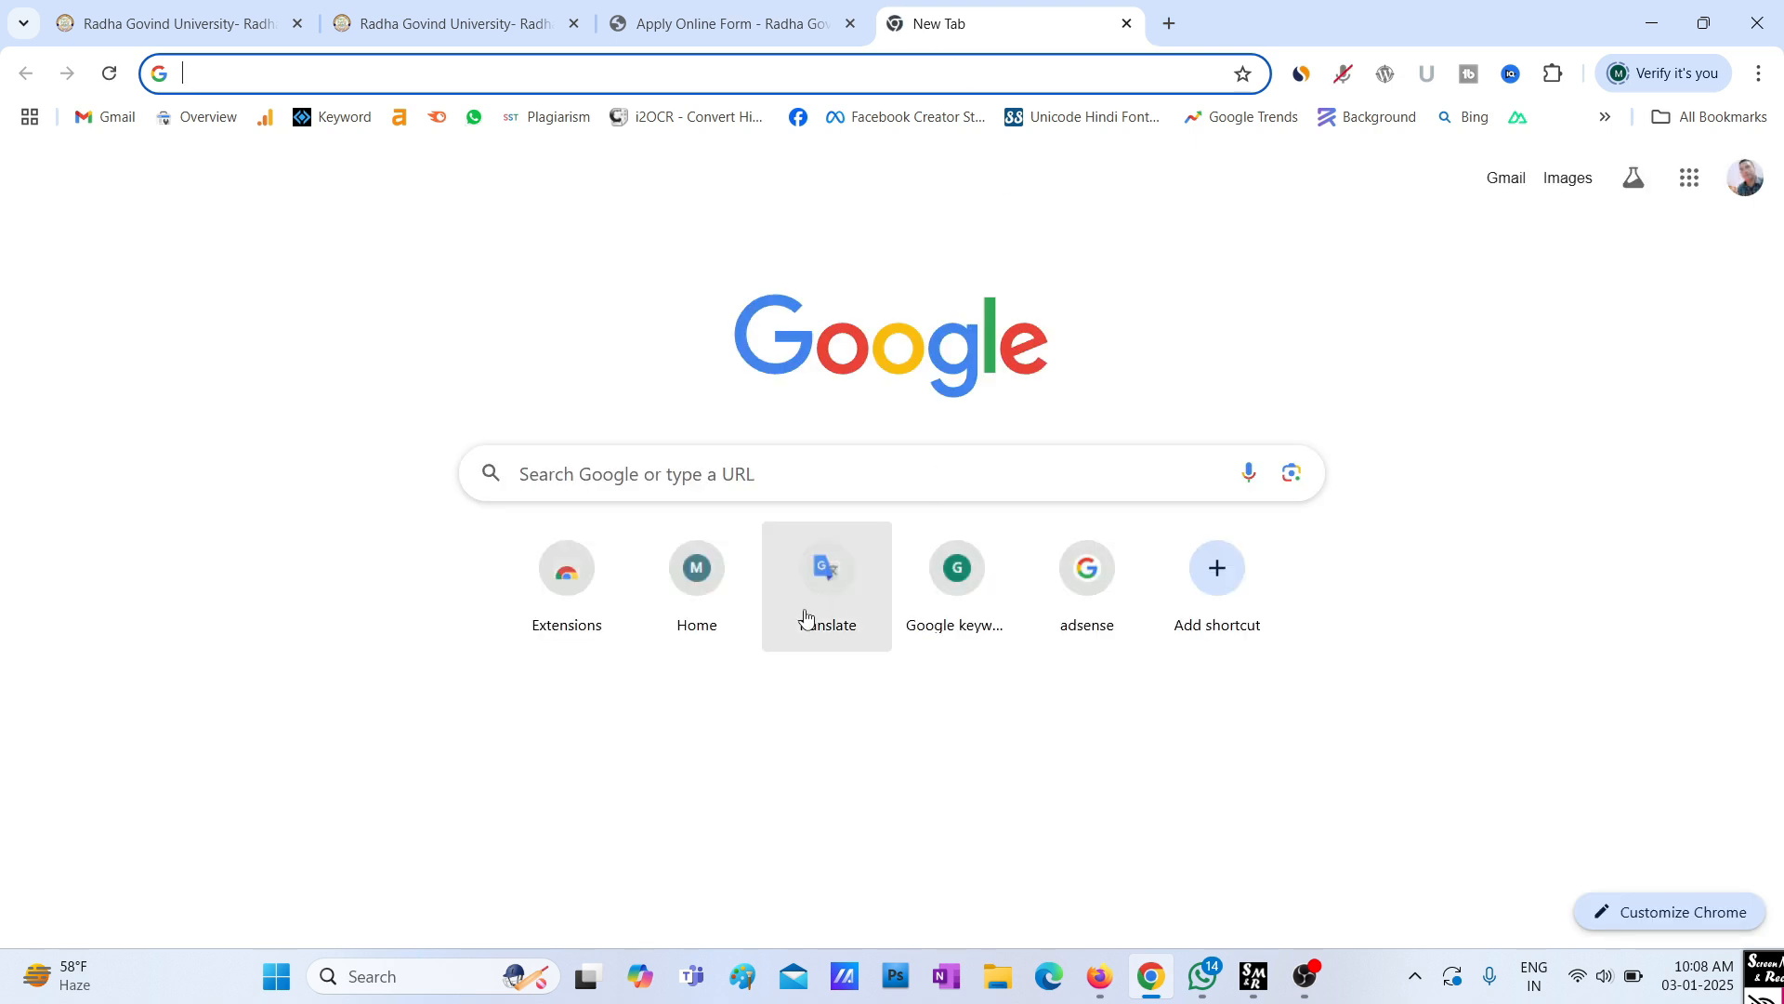
# Translate the candidate's first name from English into Hindi in Google Translate and copy the Hindi result
pyautogui.click(826, 581)
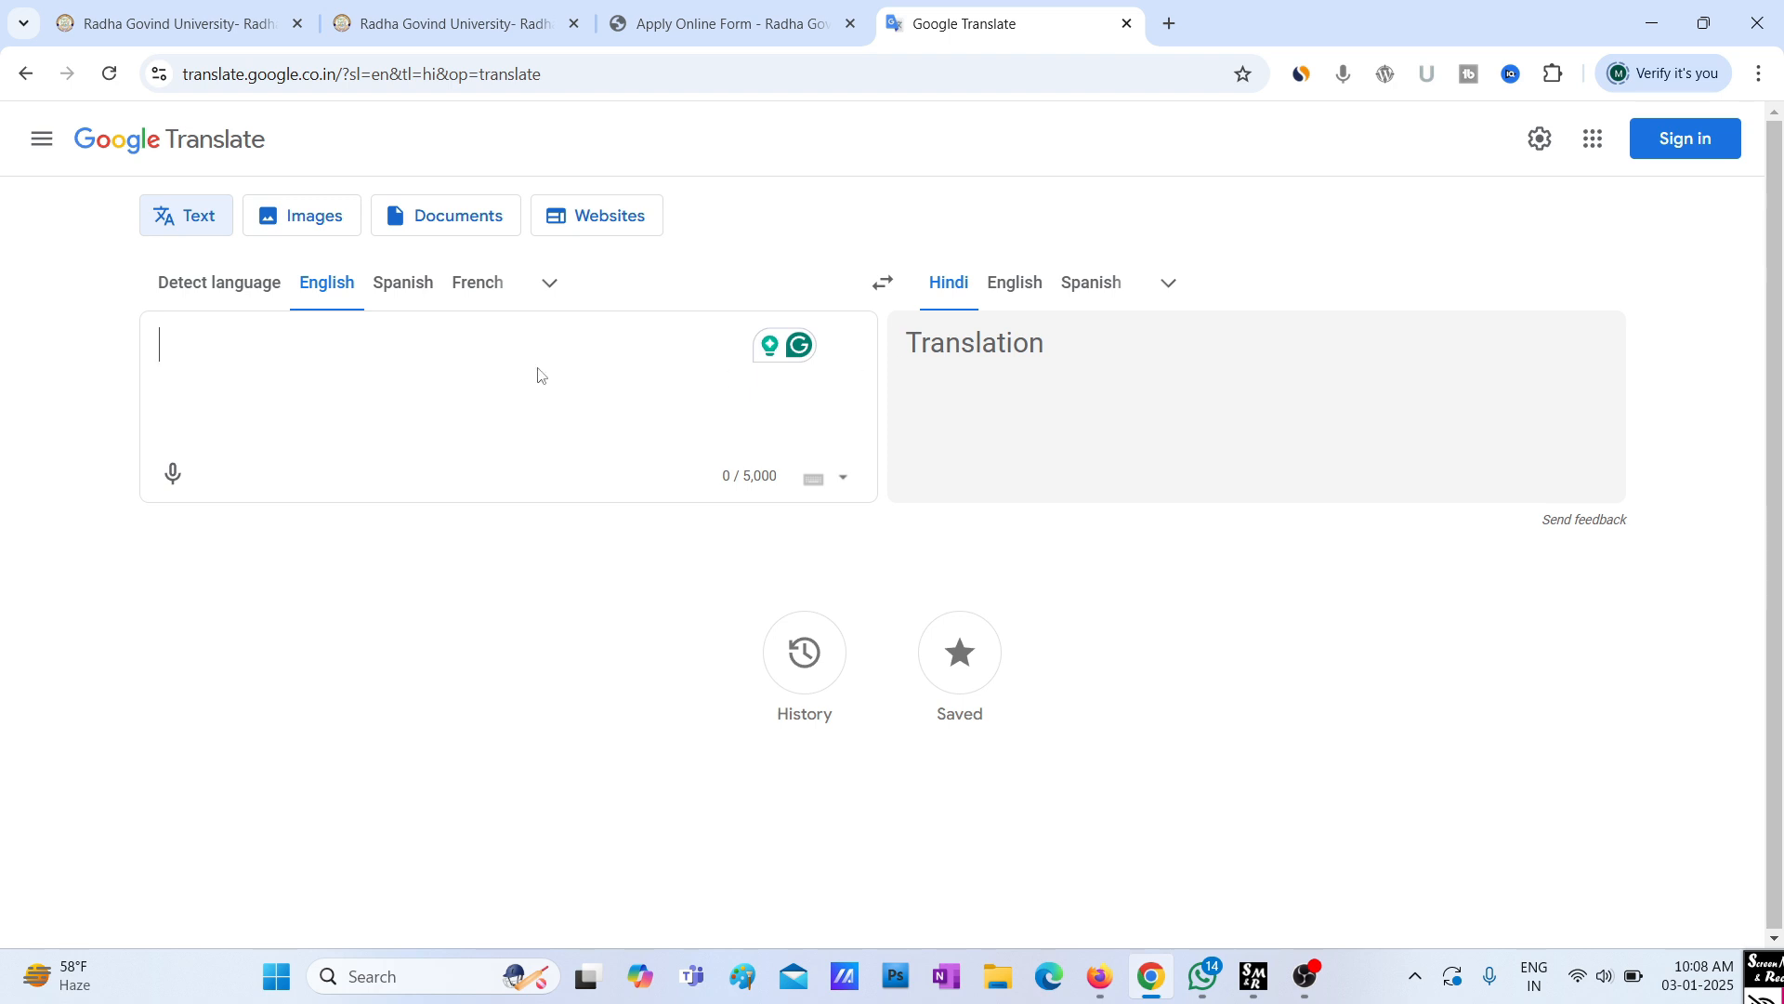
pyautogui.write('PRAVE')
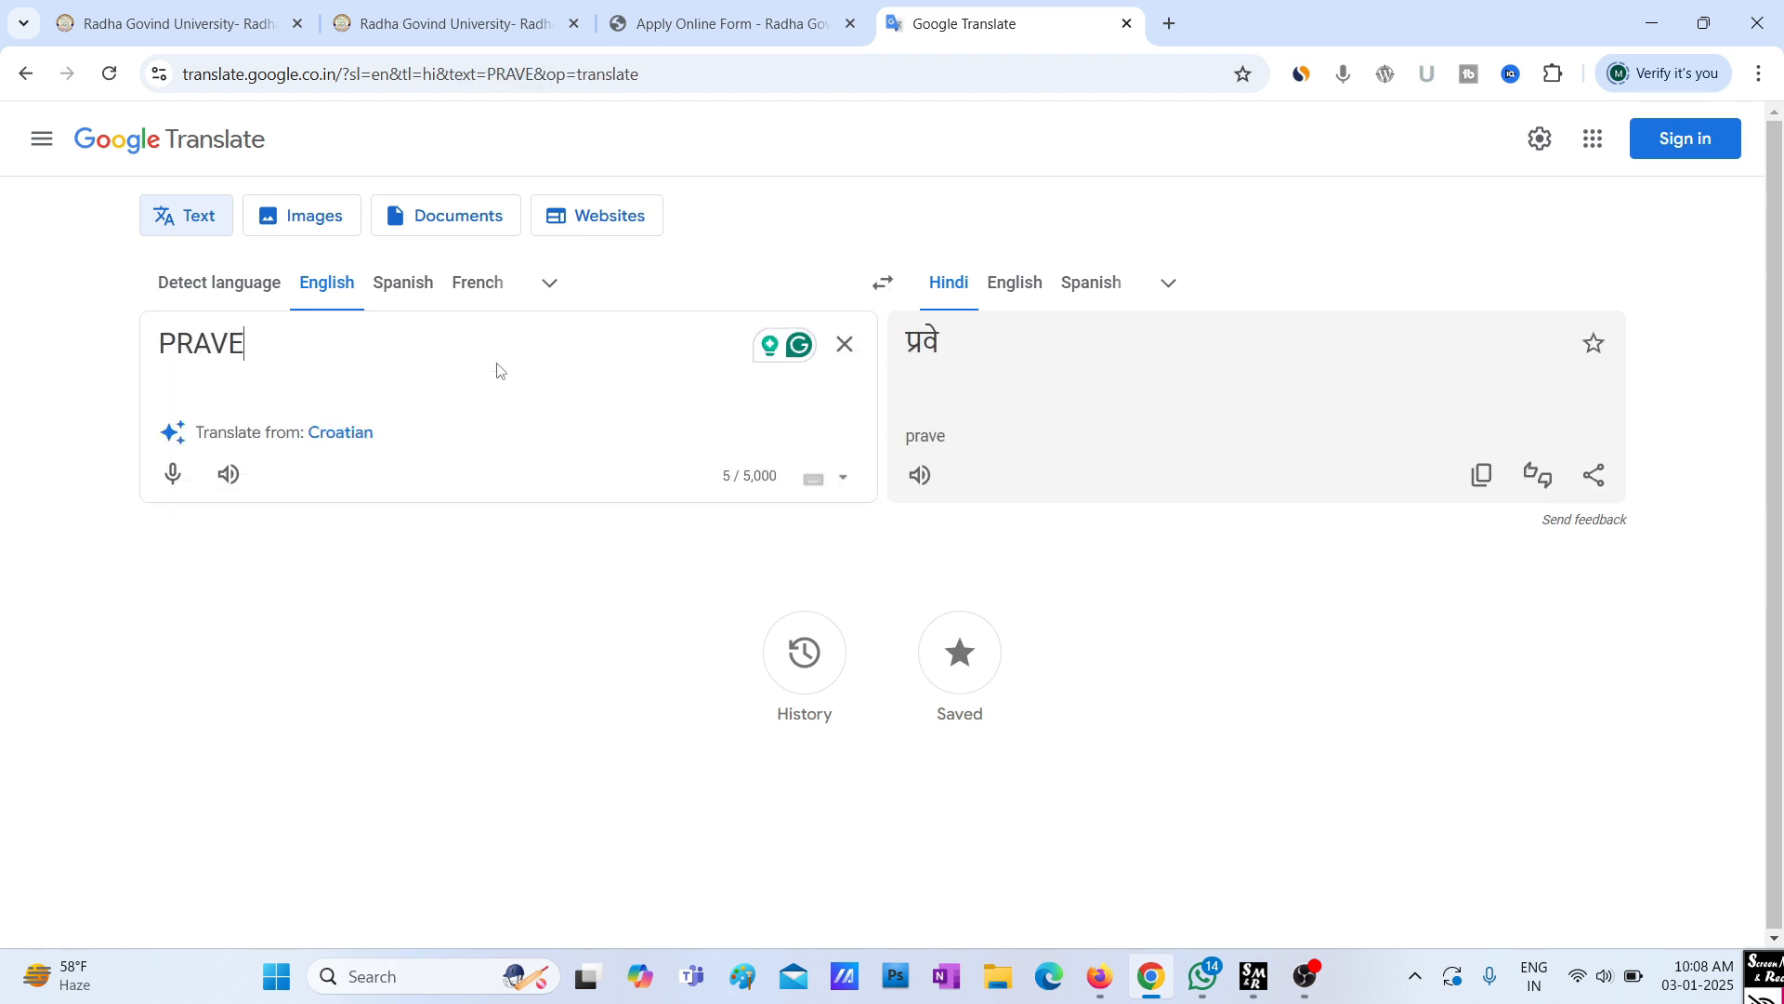
pyautogui.write('EN')
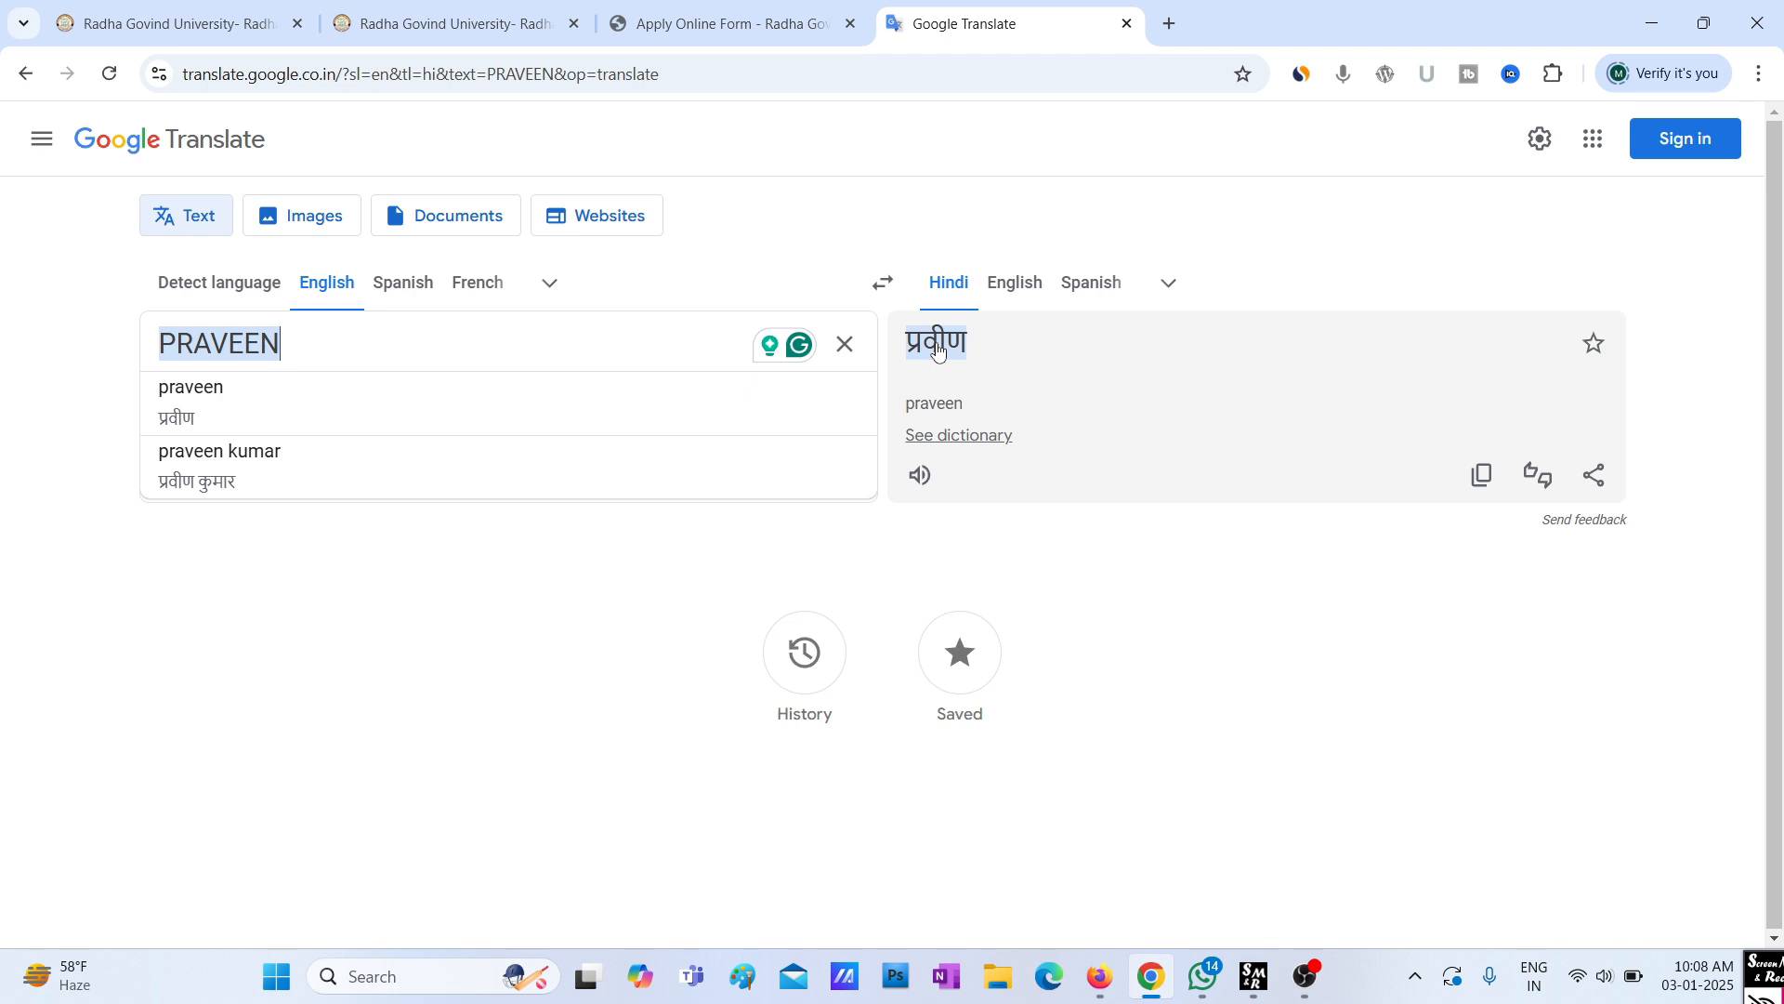
pyautogui.click(1482, 475)
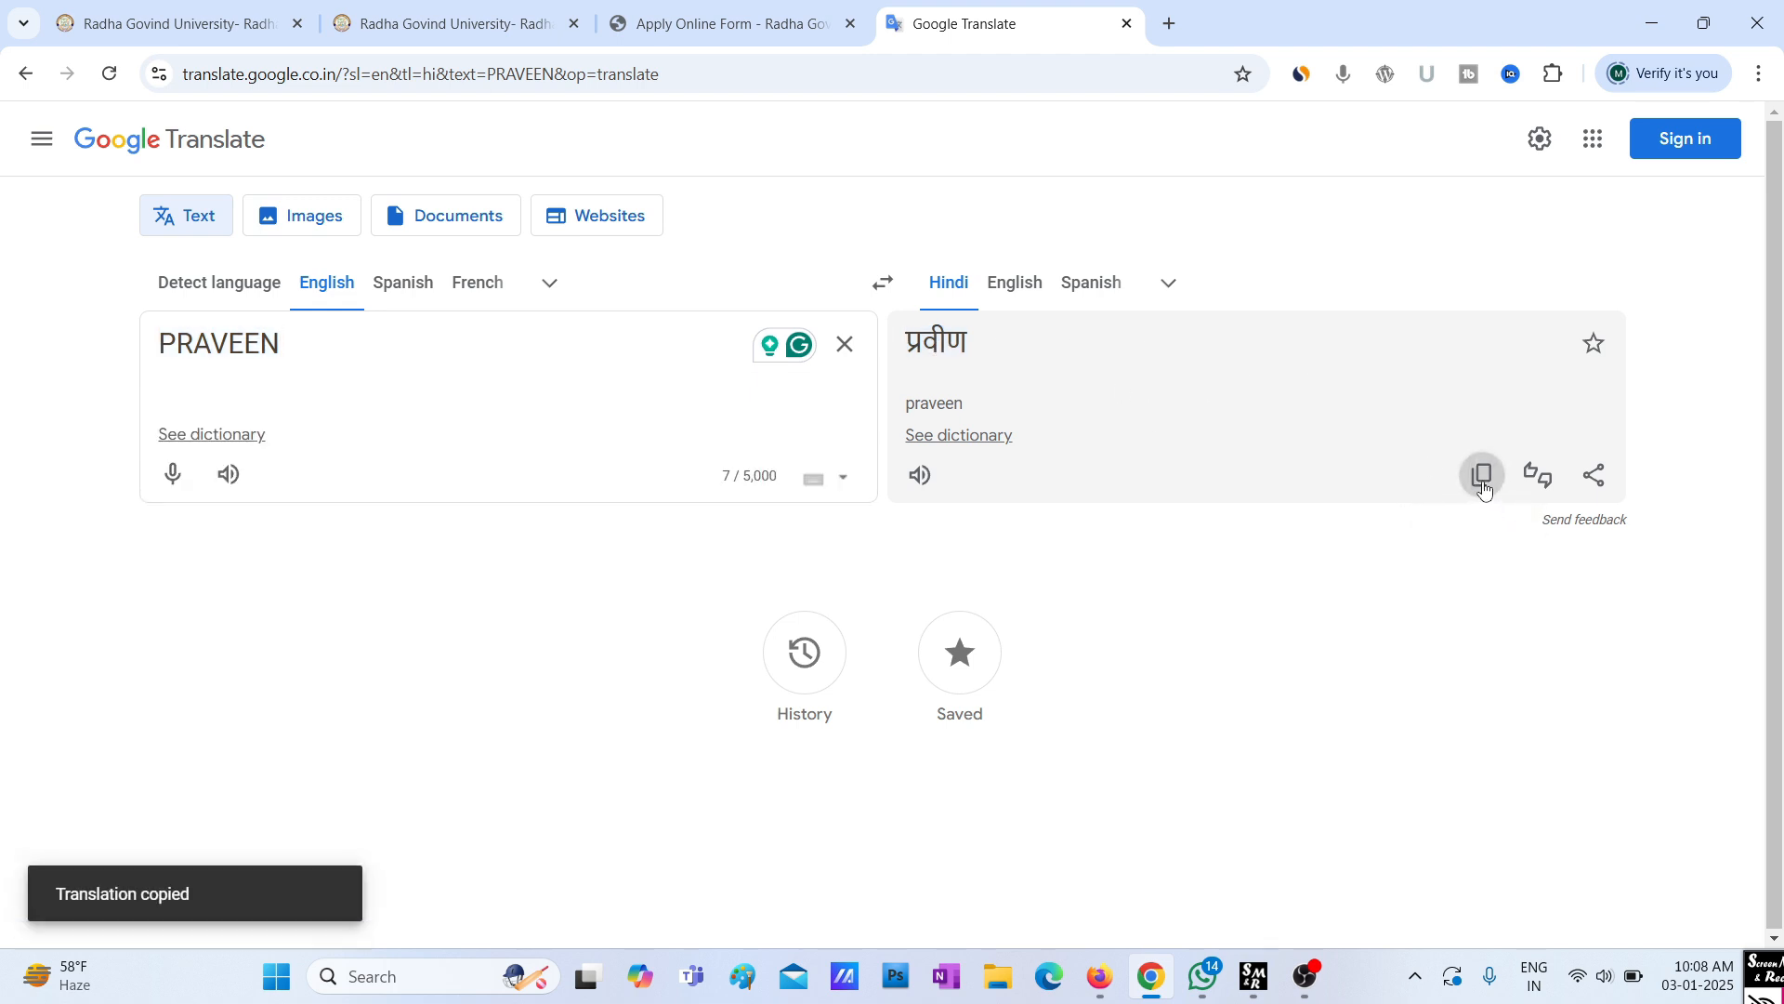
# Replace the garbled Candidate Name (Hindi) text with the copied Hindi-script name
pyautogui.click(749, 26)
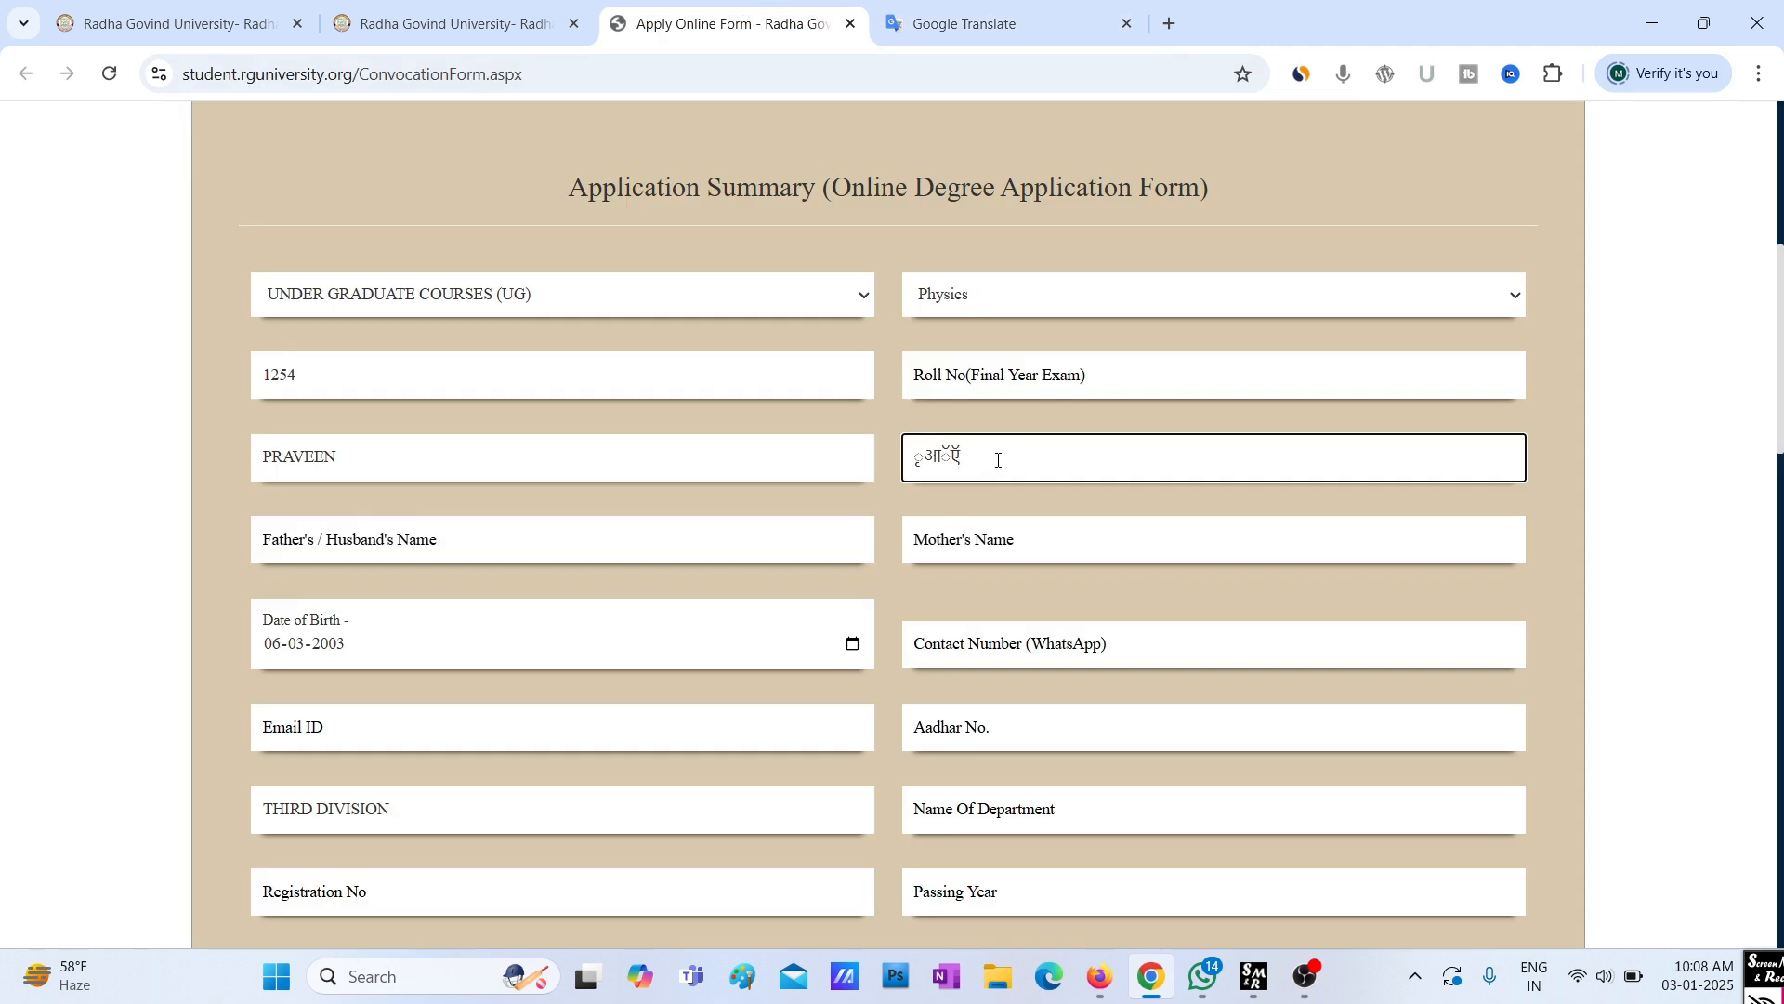
pyautogui.moveTo(960, 457); pyautogui.dragTo(898, 461)
pyautogui.press('BackSpace')
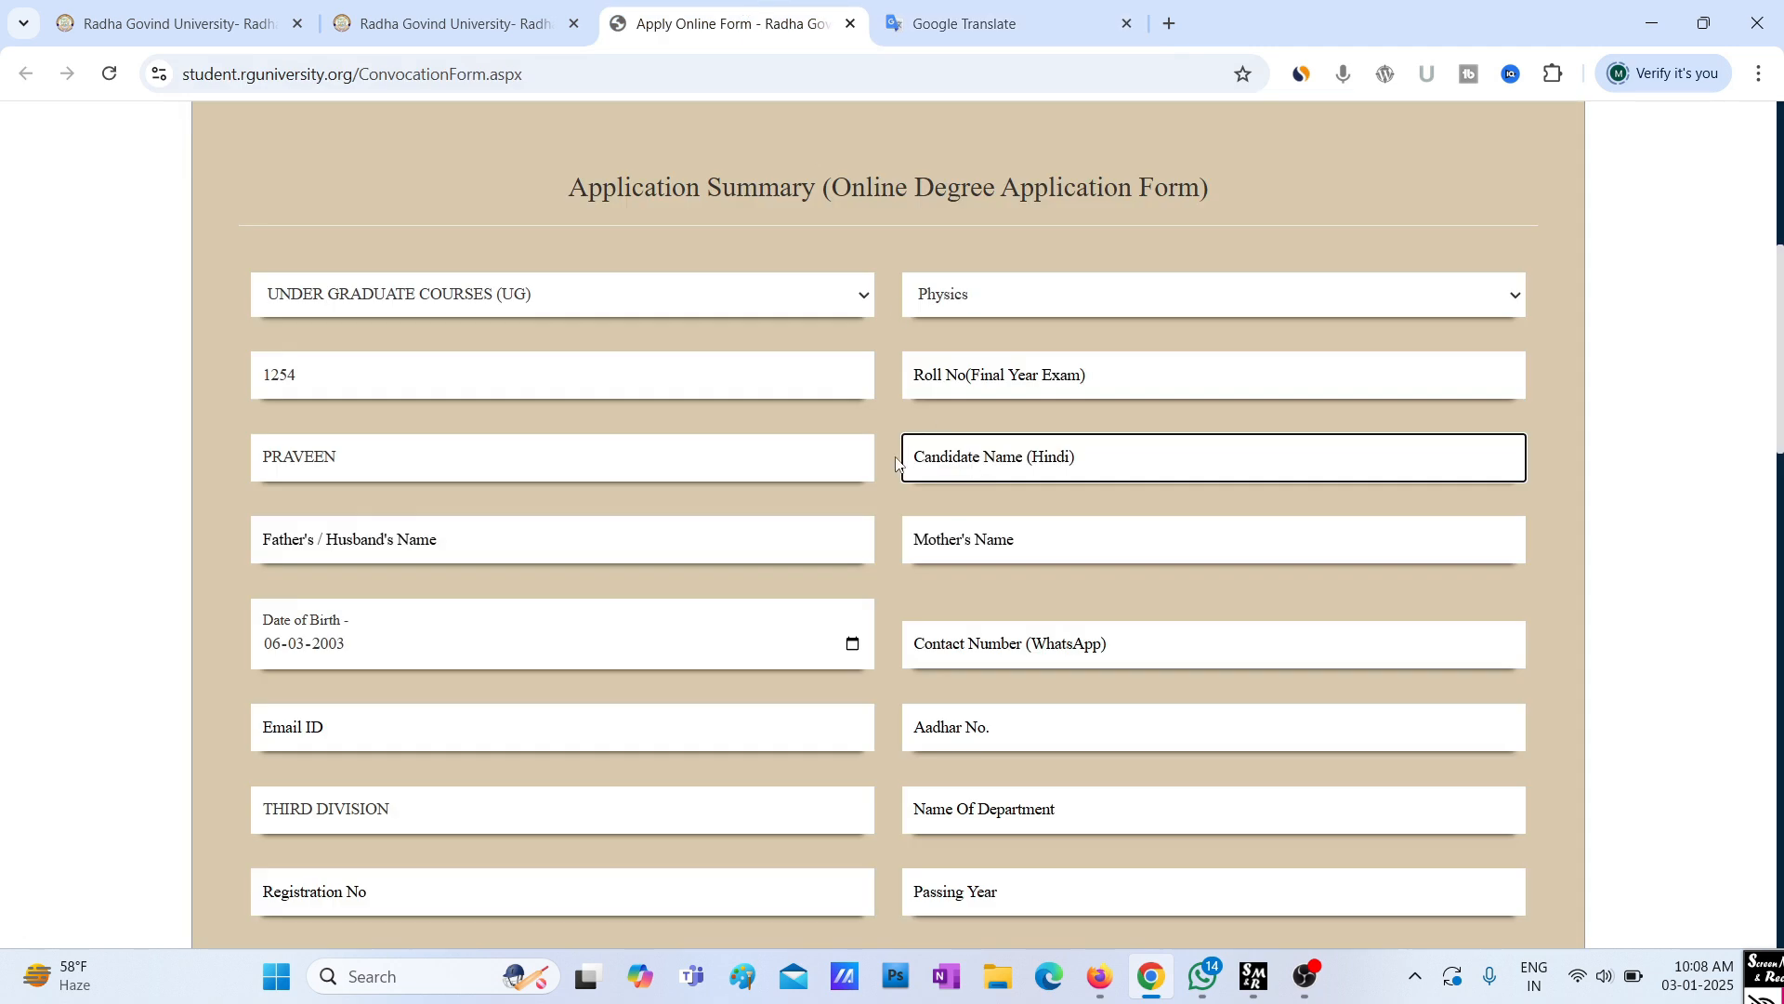
pyautogui.hotkey('ctrl', 'v')
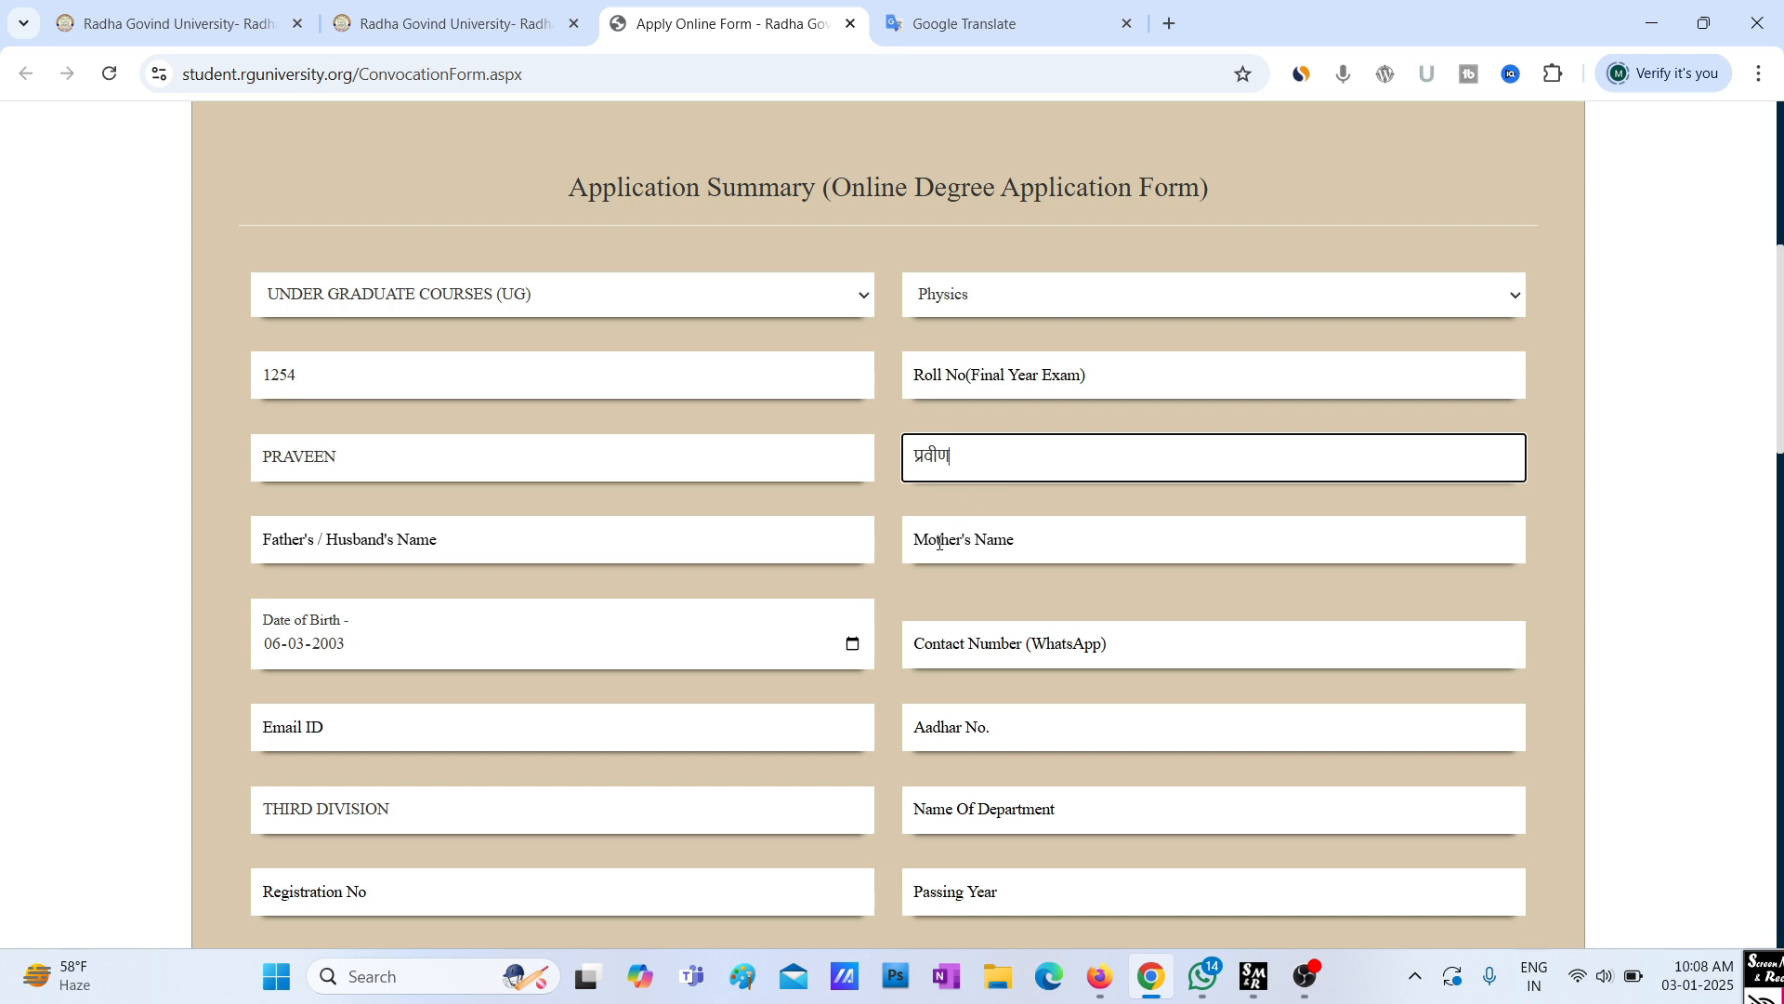
pyautogui.click(939, 543)
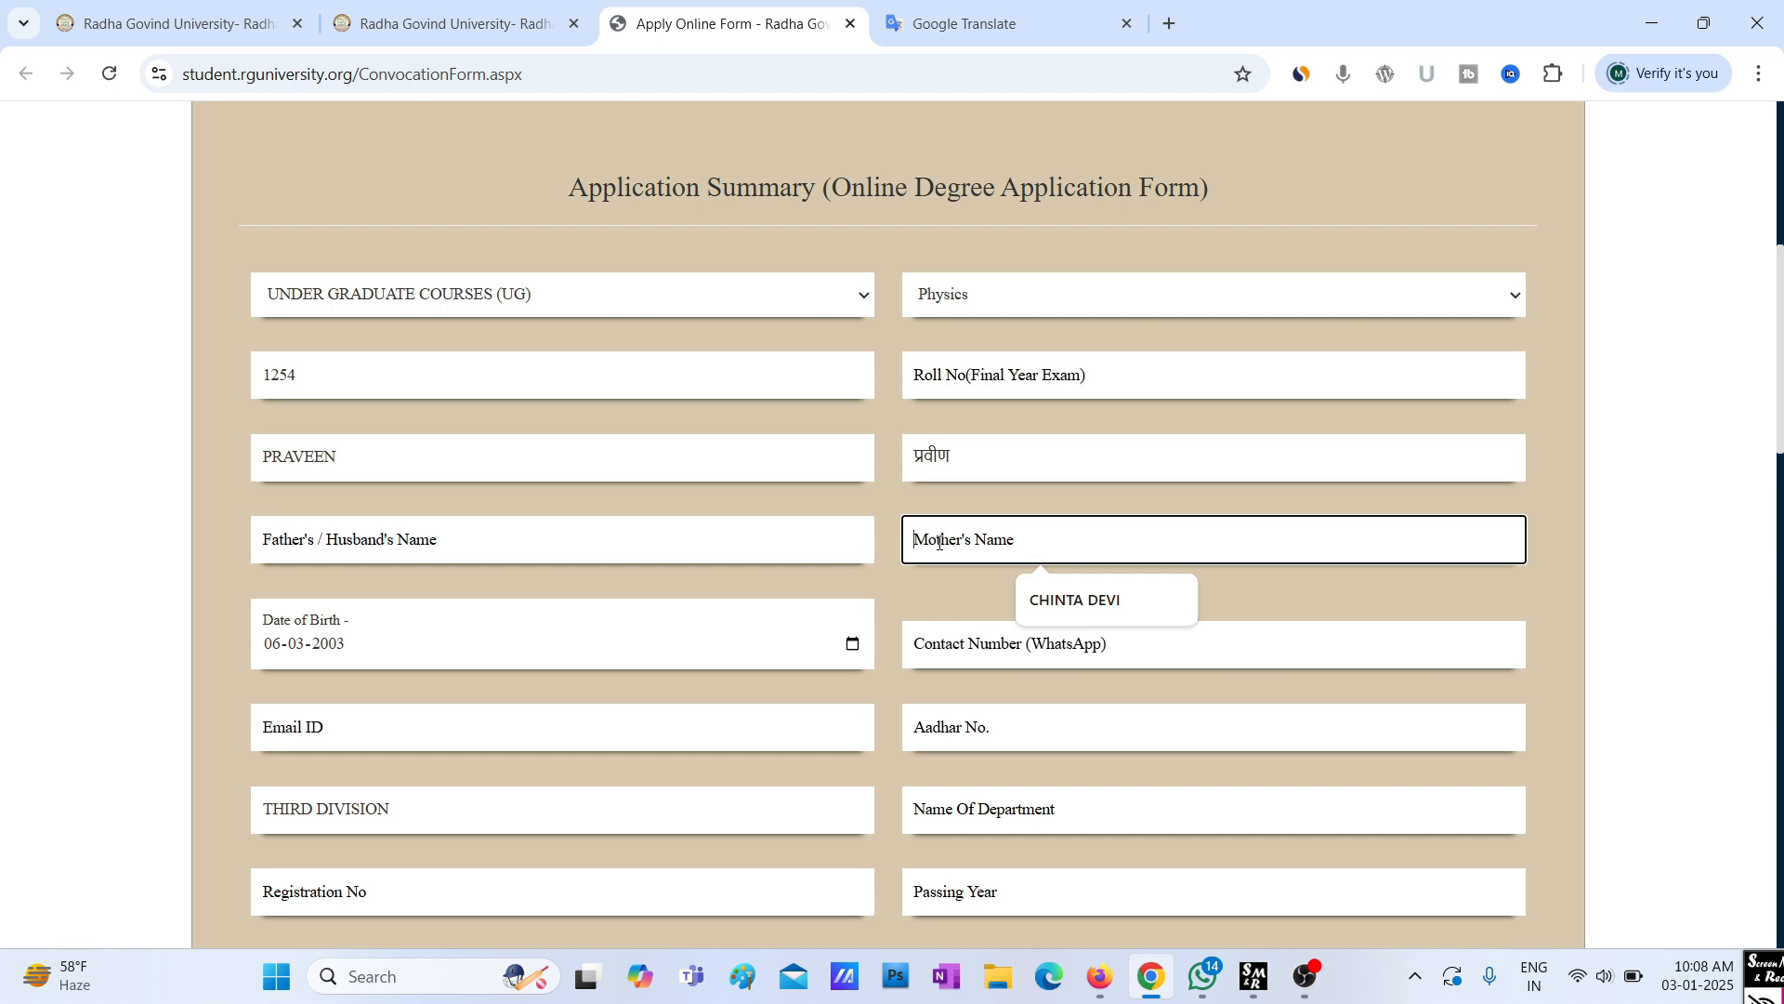
pyautogui.click(944, 573)
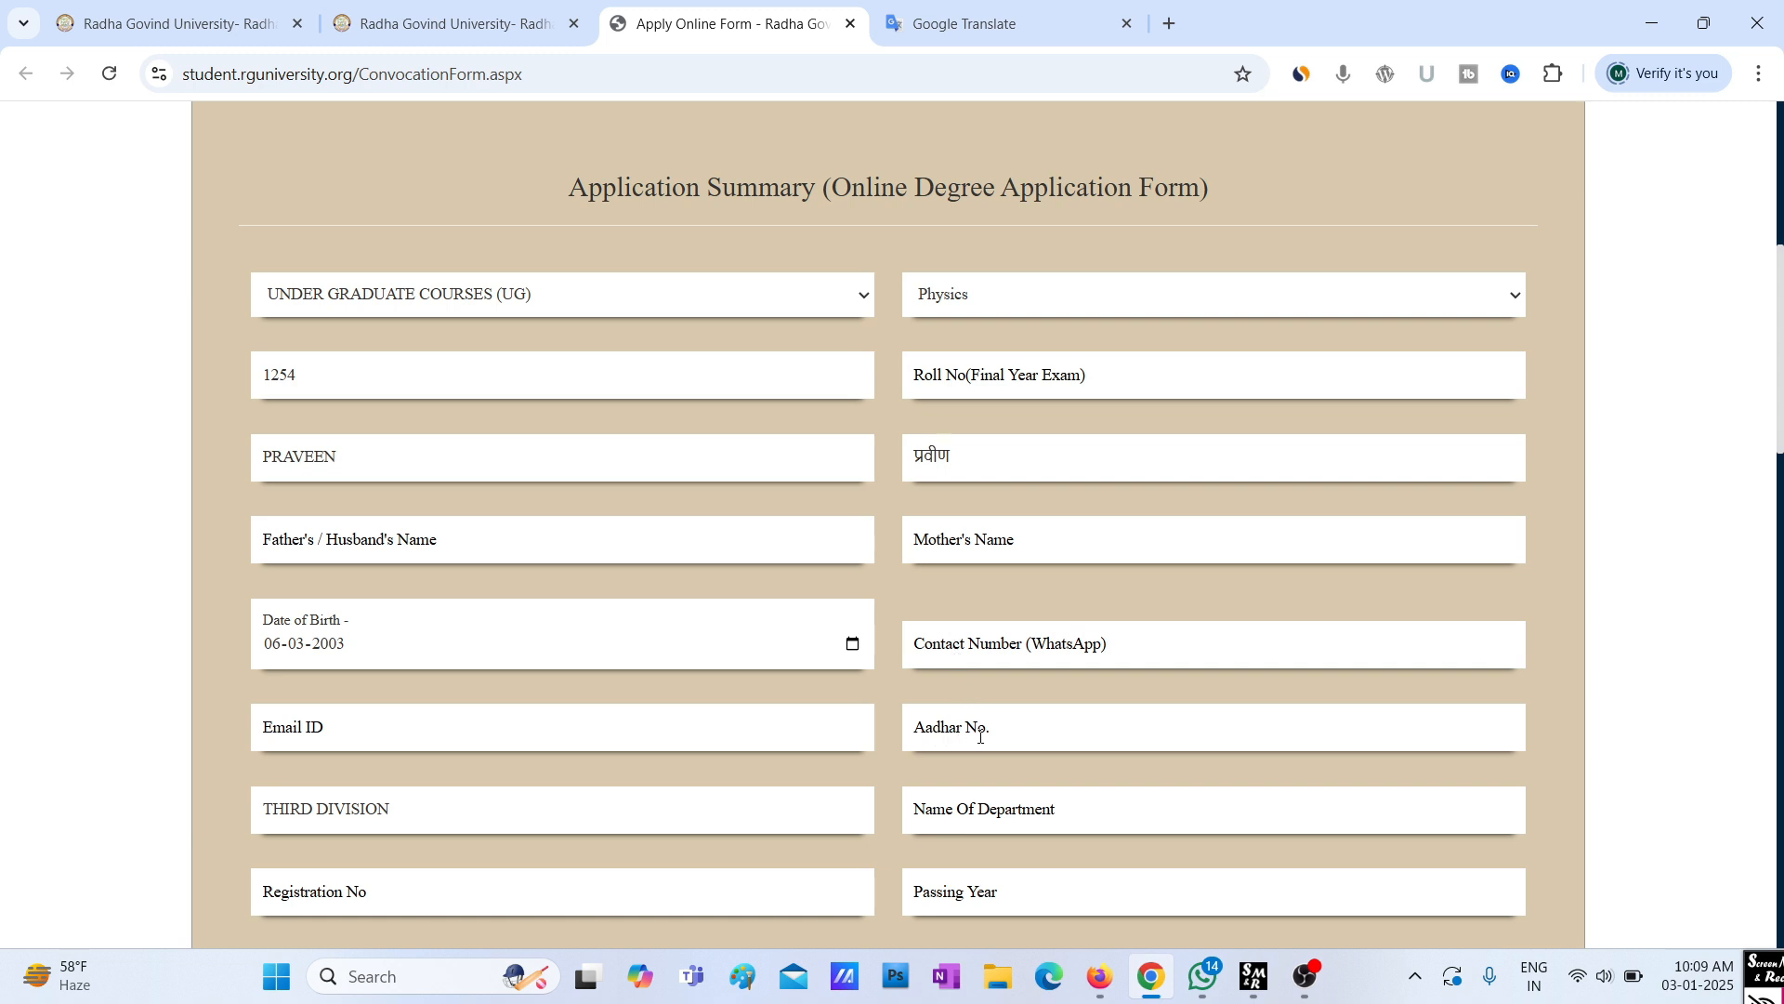
# Enter 2021-2023 in the Session field of the degree application form
pyautogui.scroll(-1, 983, 731)
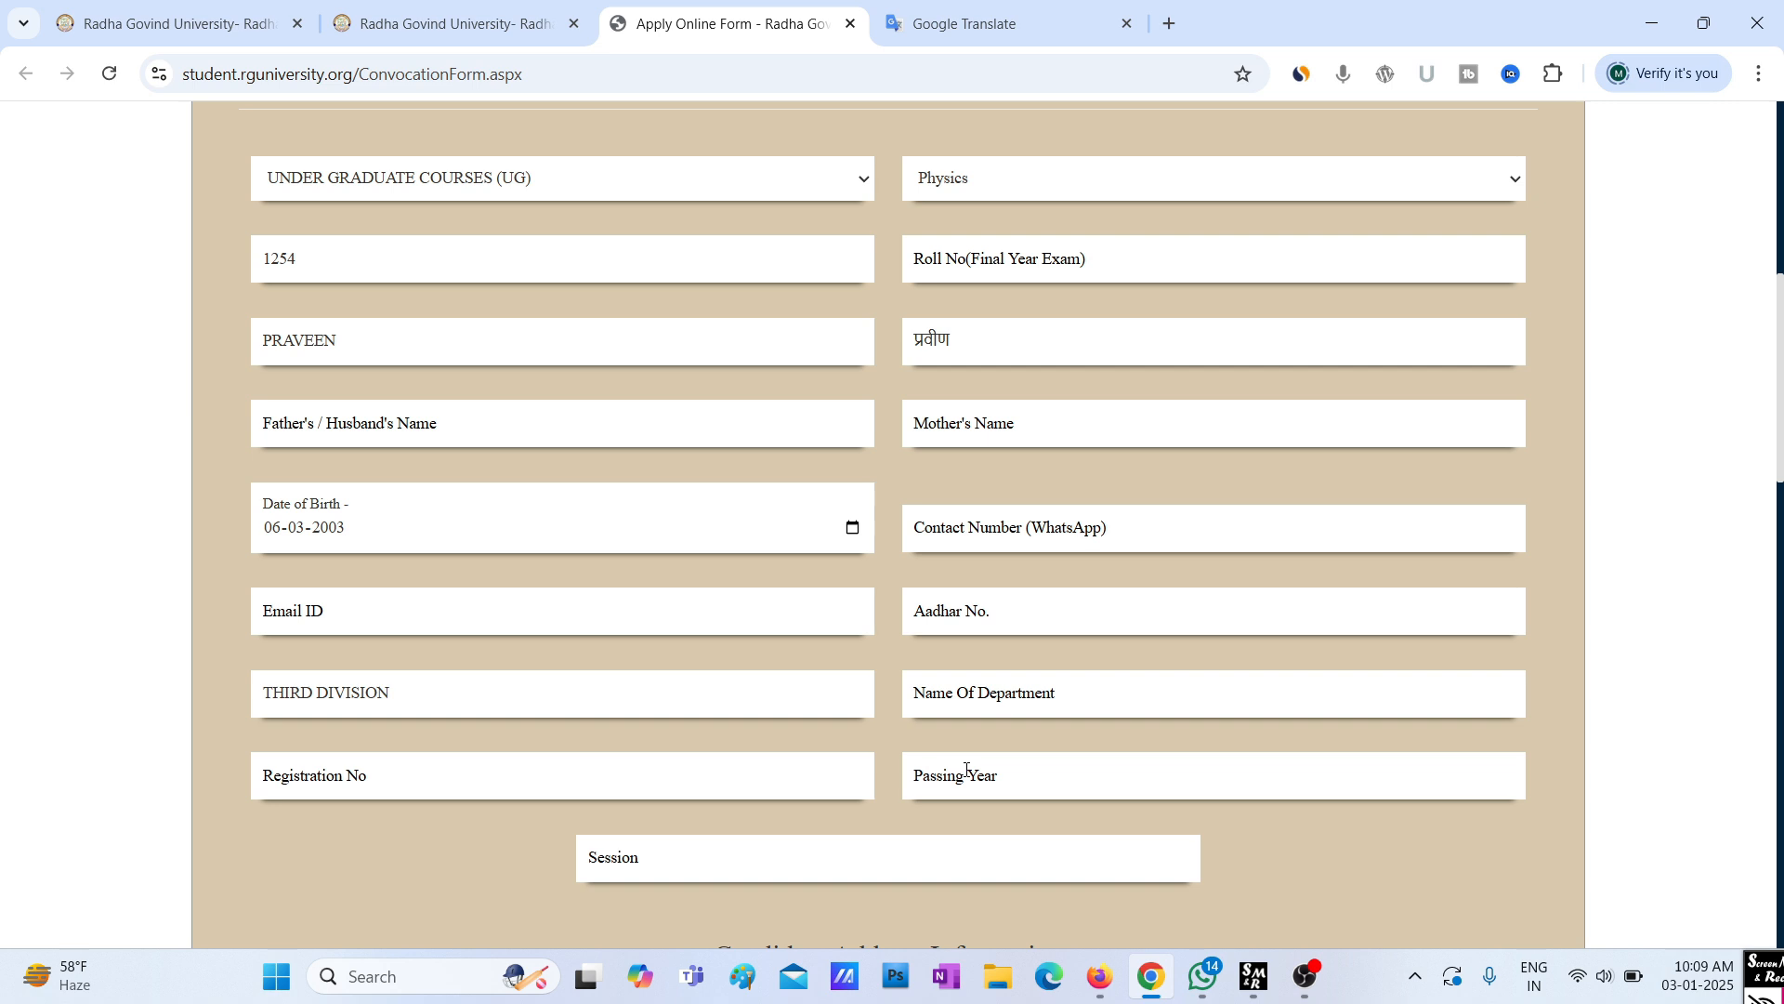
pyautogui.scroll(-2, 967, 770)
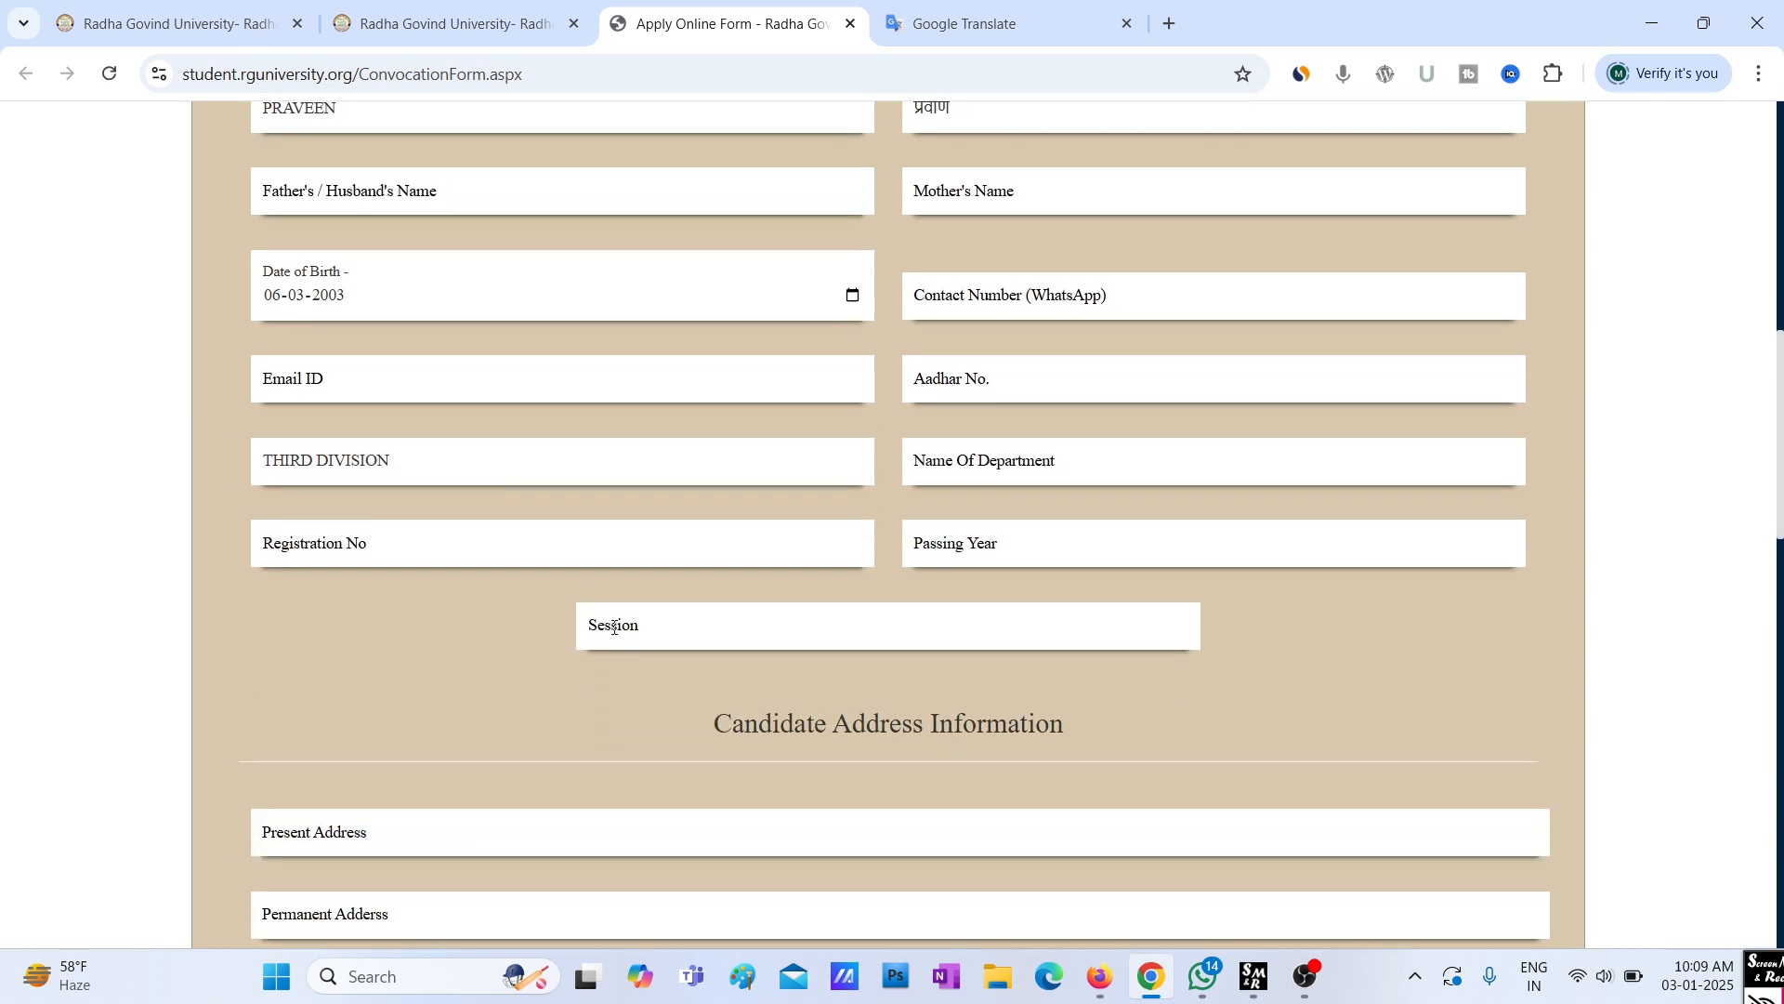
pyautogui.click(614, 627)
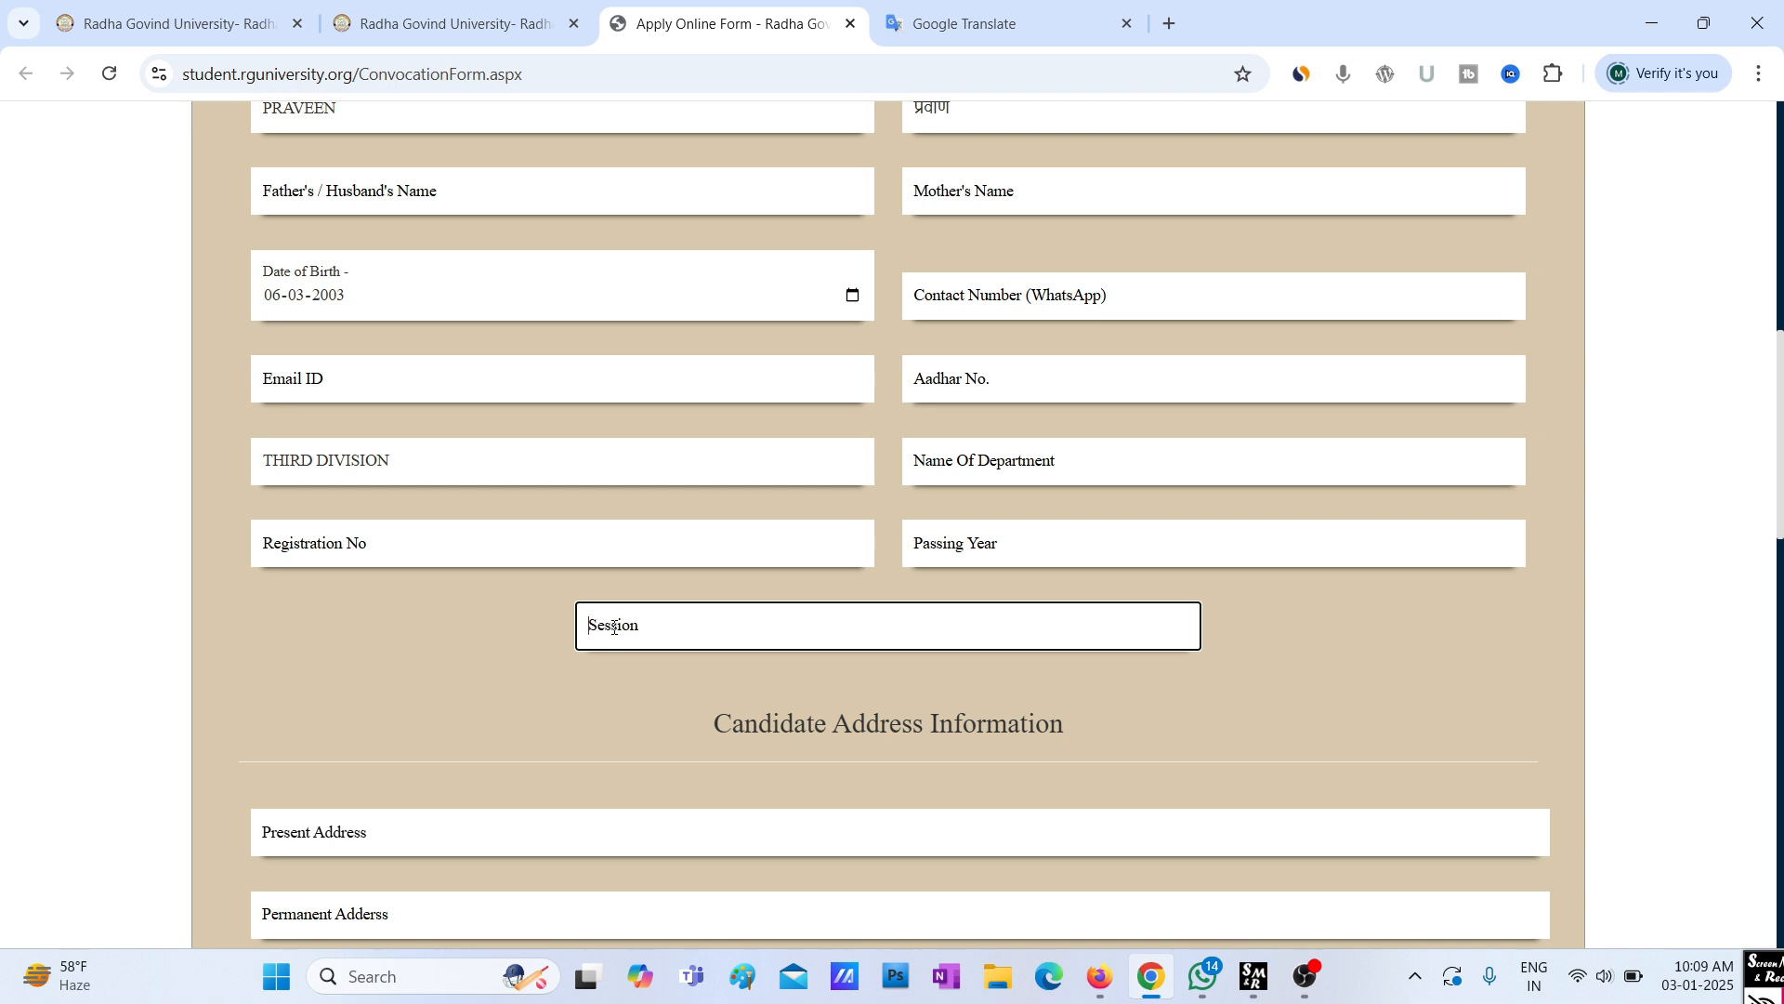
pyautogui.write('202')
pyautogui.write('1')
pyautogui.write('-2')
pyautogui.write('023')
pyautogui.scroll(-3, 604, 639)
pyautogui.scroll(-1, 333, 597)
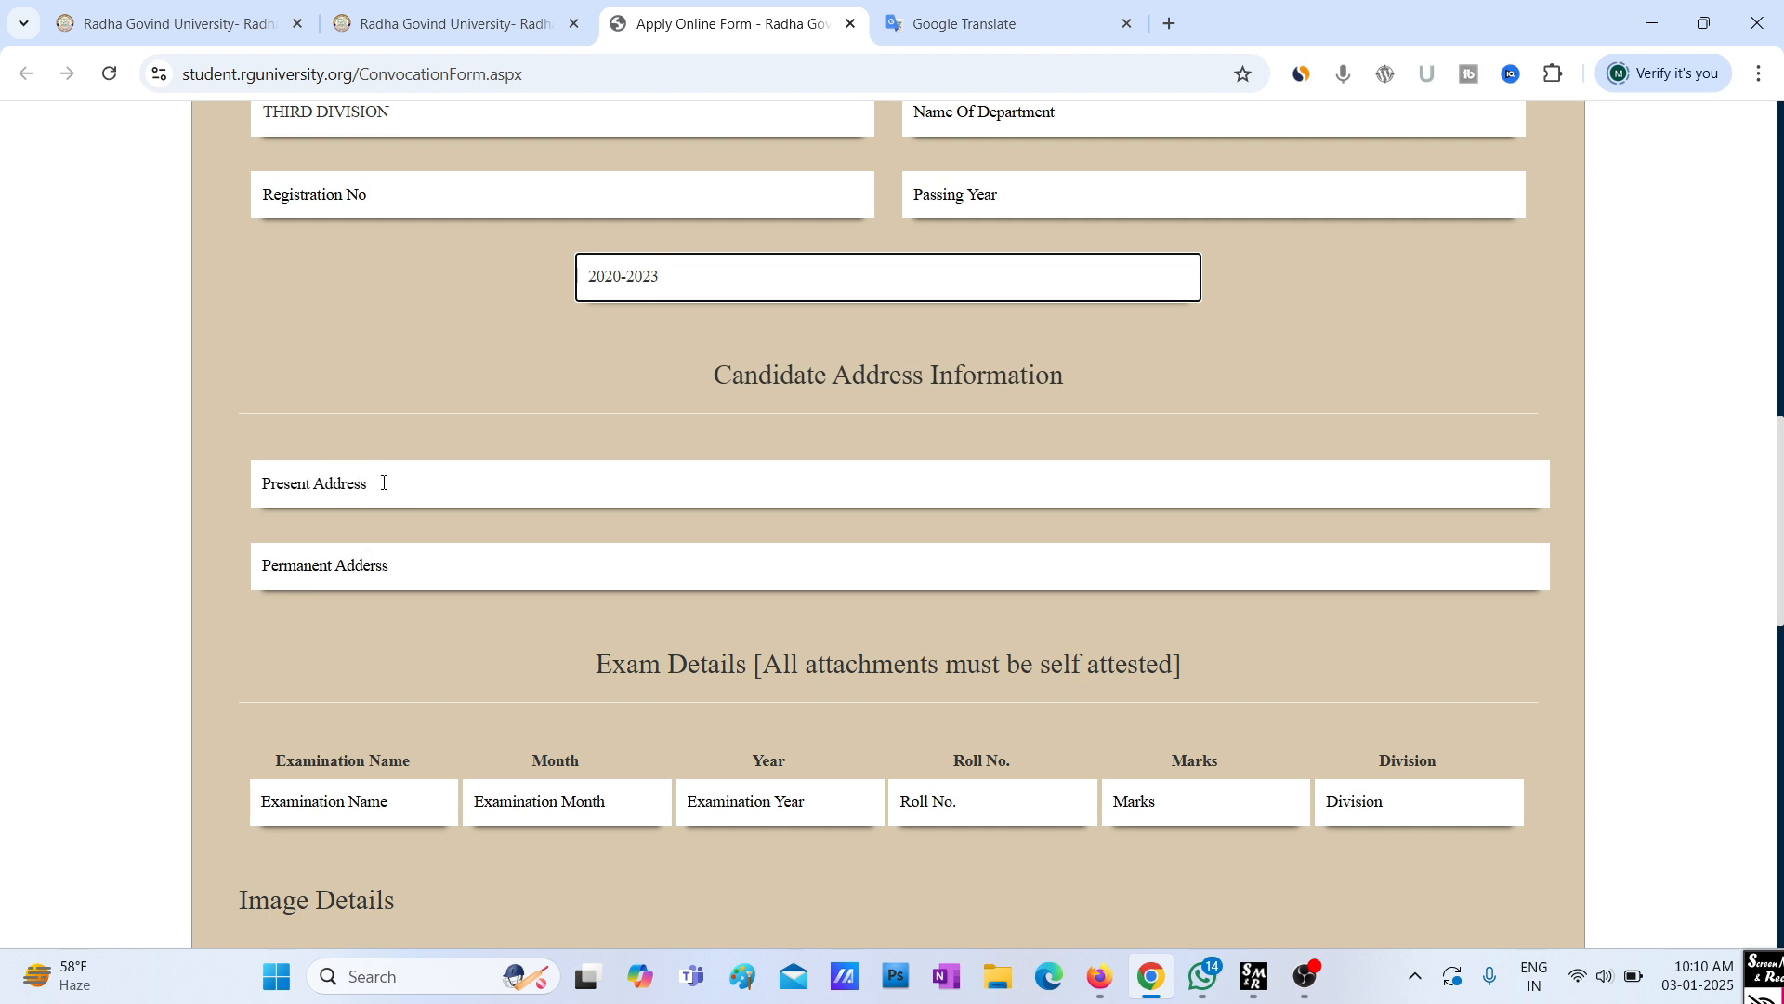
pyautogui.scroll(-2, 332, 564)
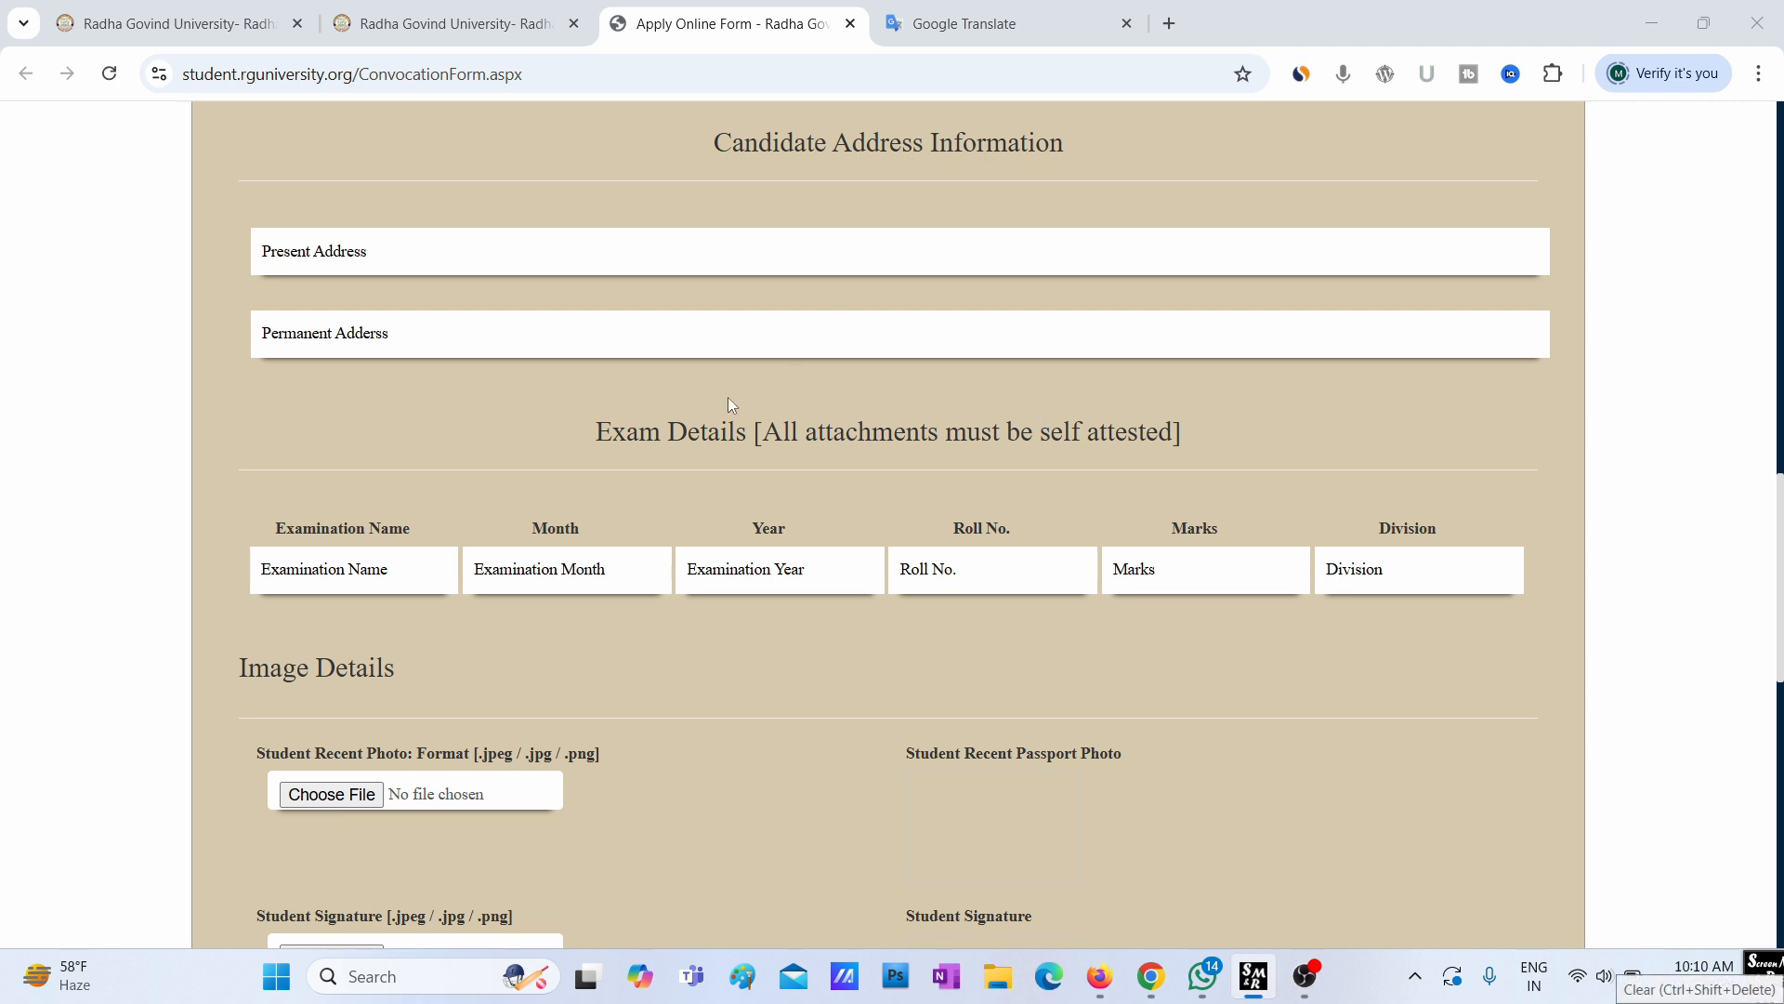
pyautogui.moveTo(545, 391)
pyautogui.mouseDown()
pyautogui.moveTo(632, 488)
pyautogui.moveTo(1210, 487)
pyautogui.mouseUp()
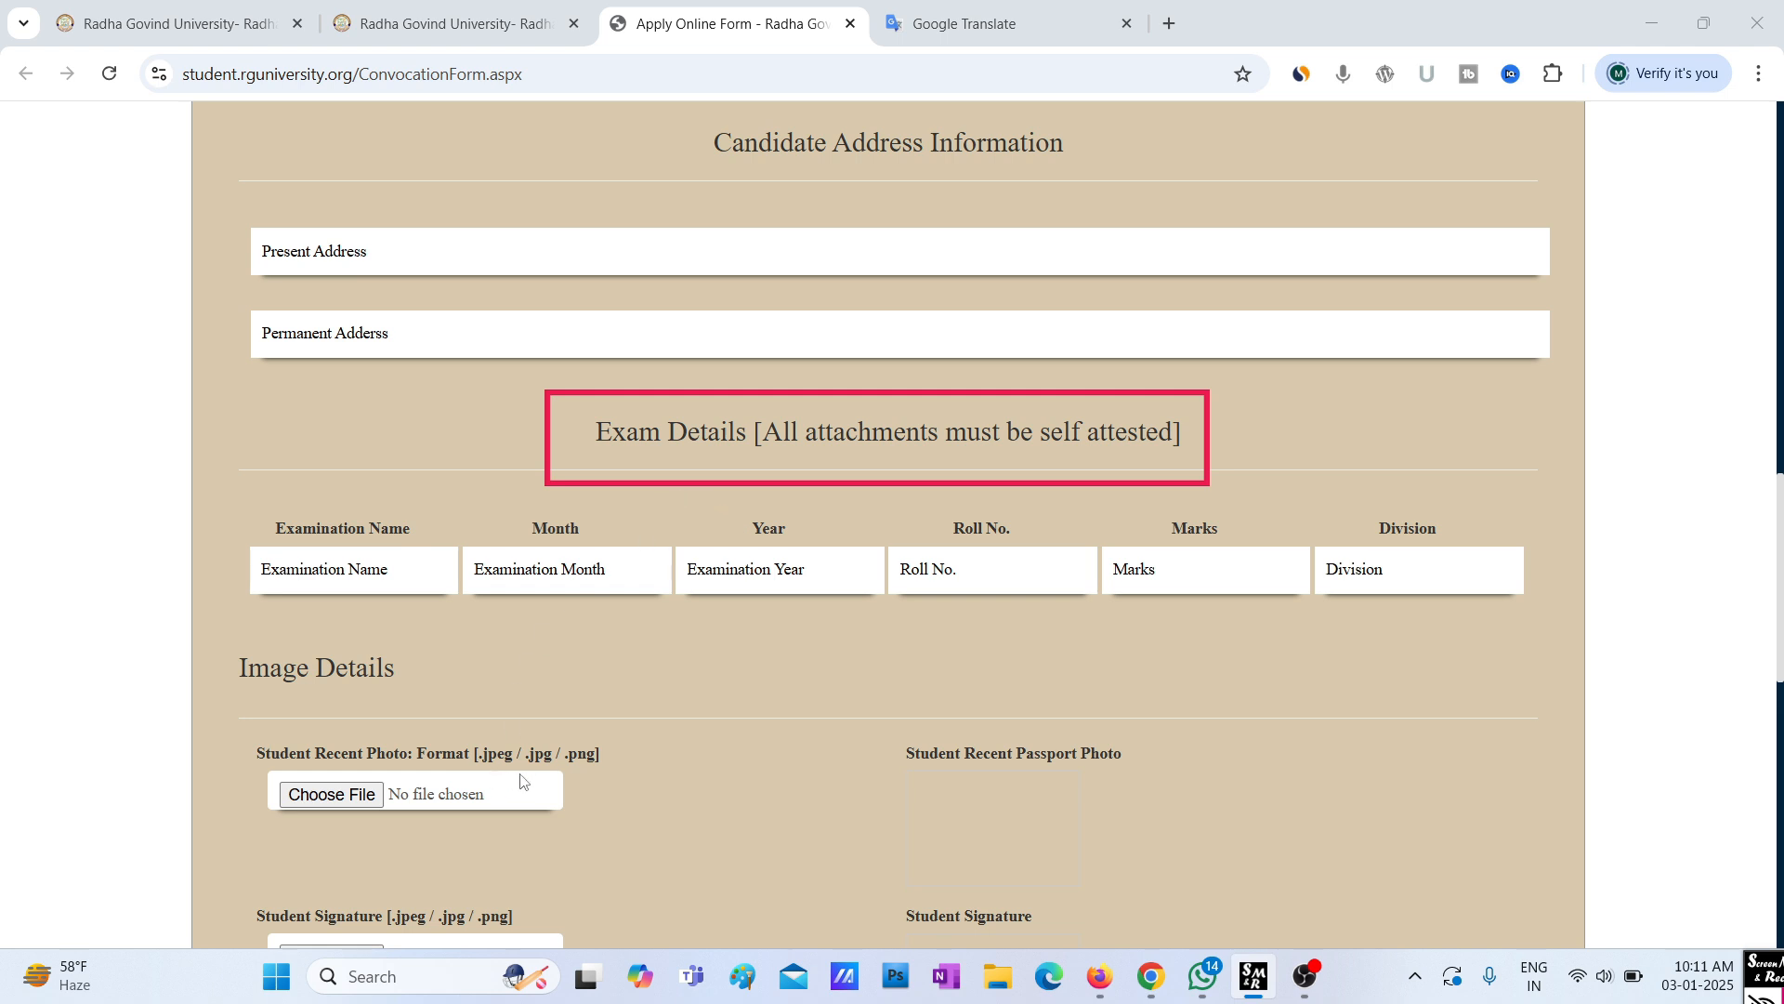
pyautogui.scroll(-3, 711, 776)
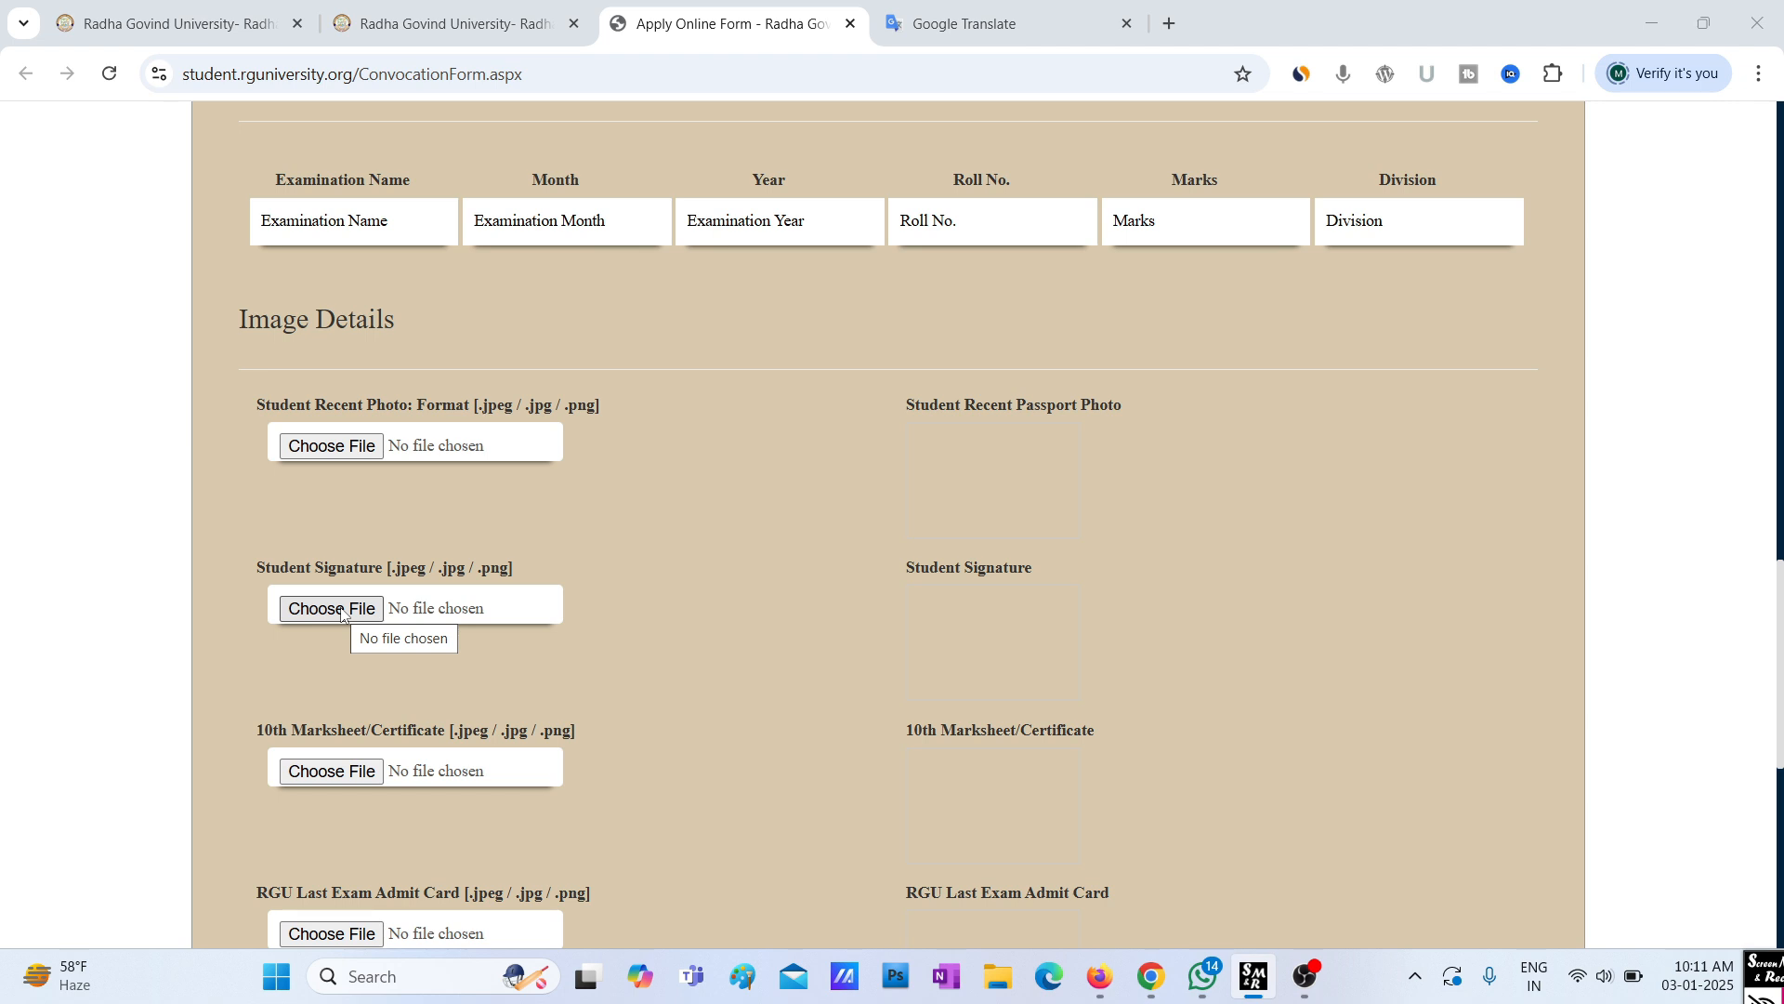
pyautogui.scroll(-1, 293, 683)
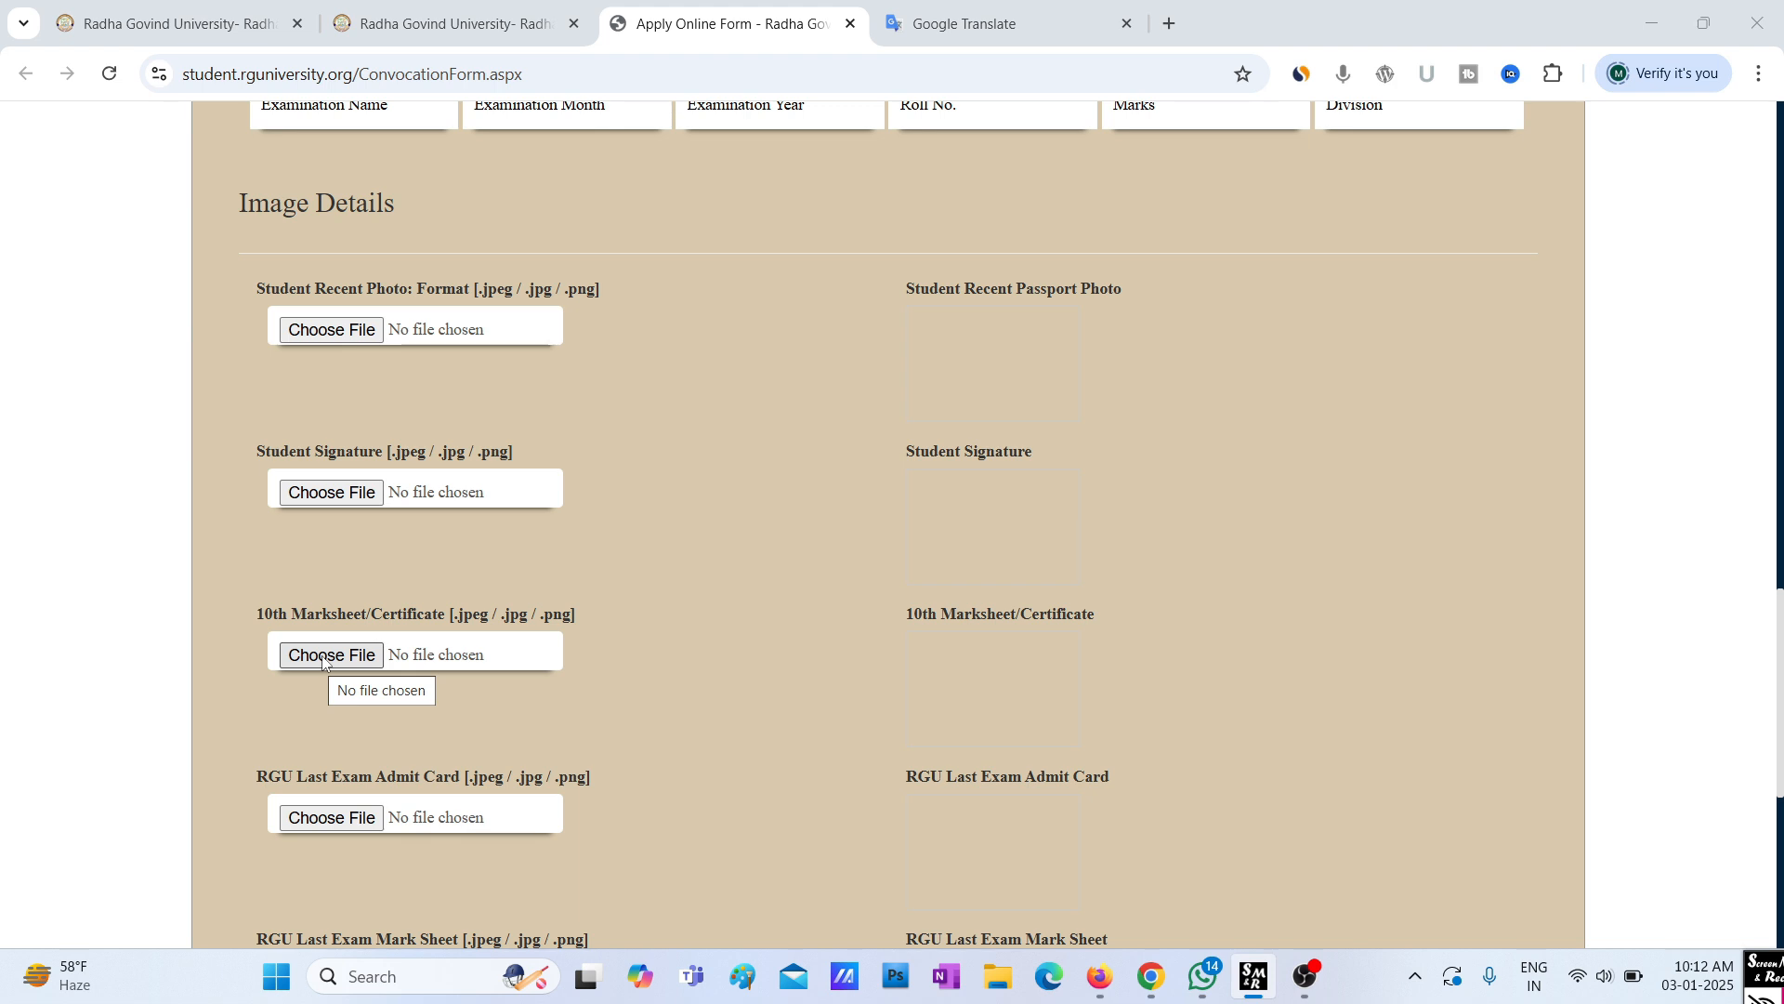
pyautogui.scroll(-1, 300, 751)
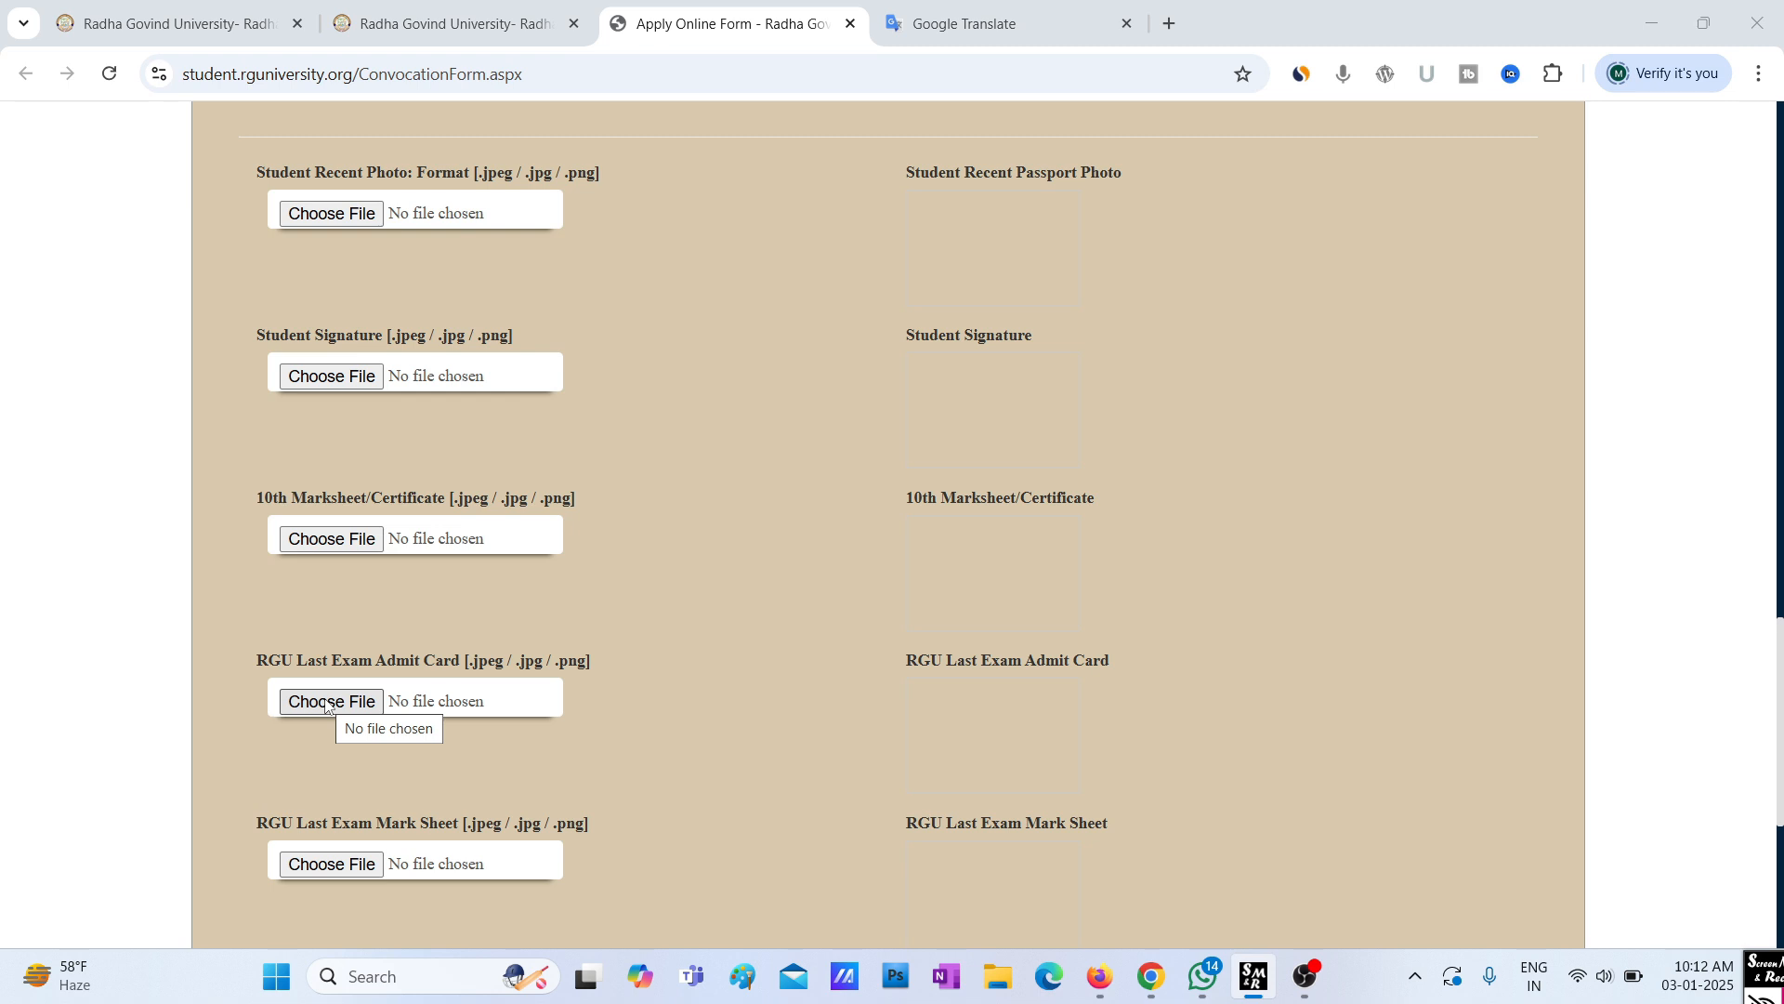
pyautogui.scroll(-1, 296, 778)
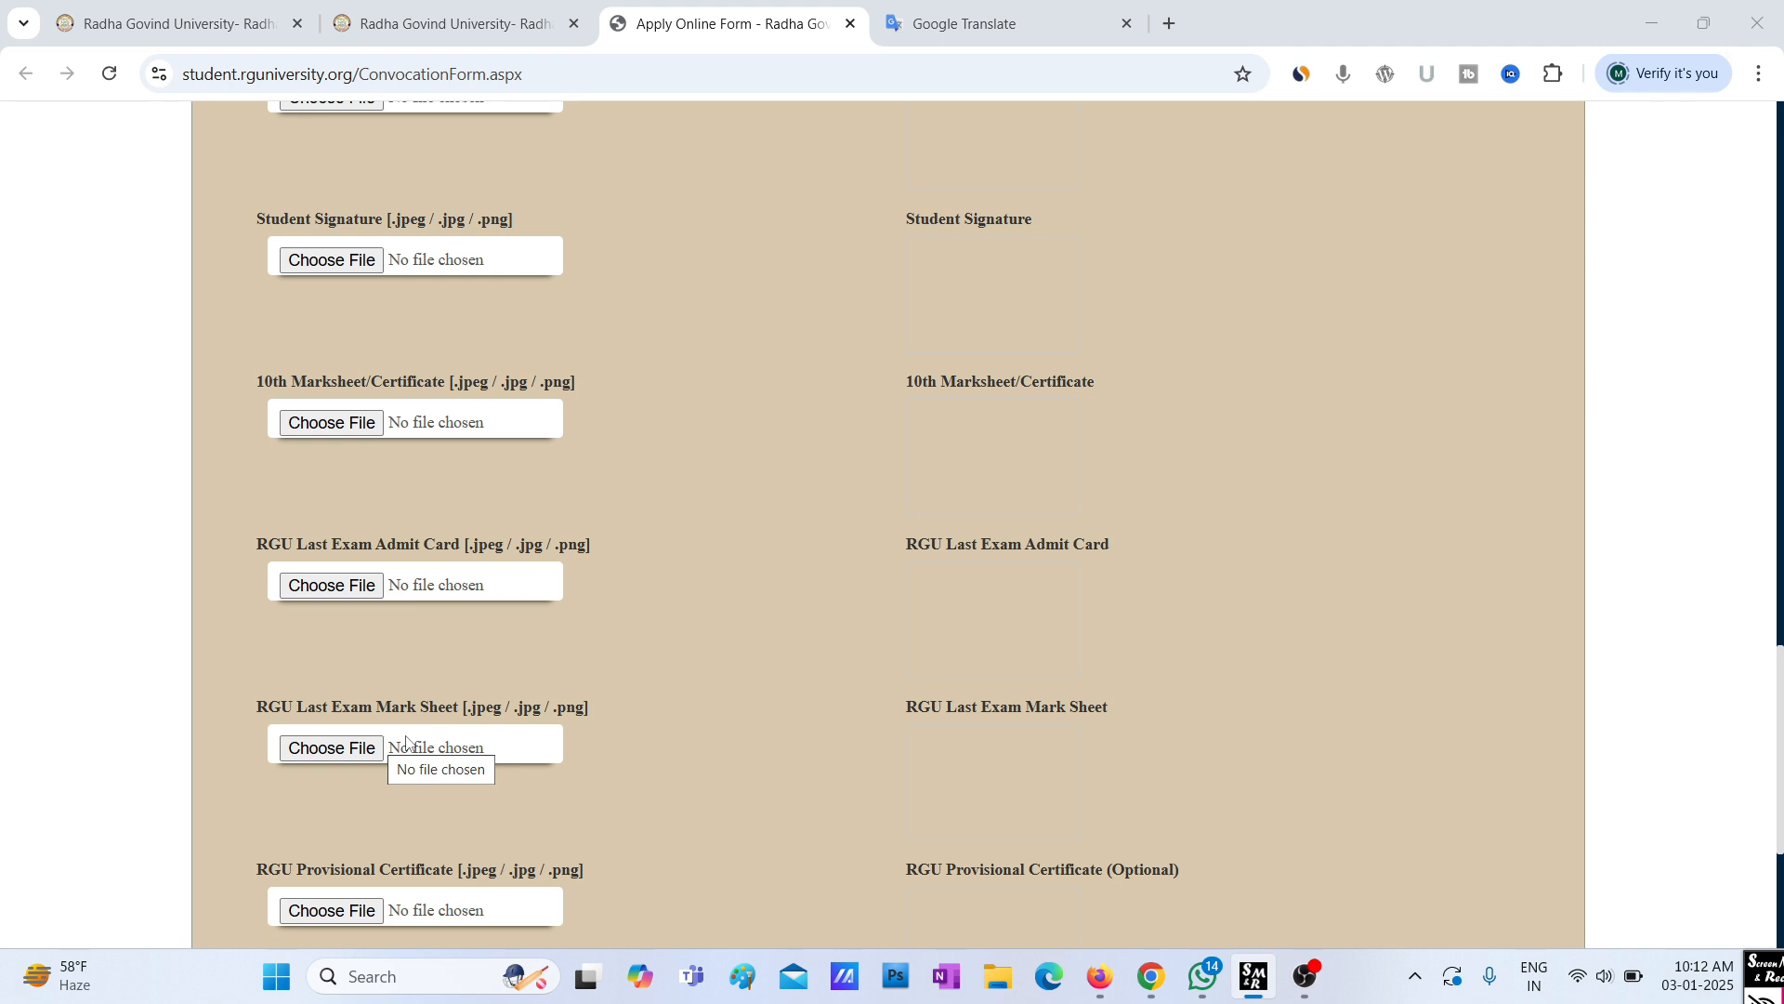
pyautogui.scroll(-1, 308, 786)
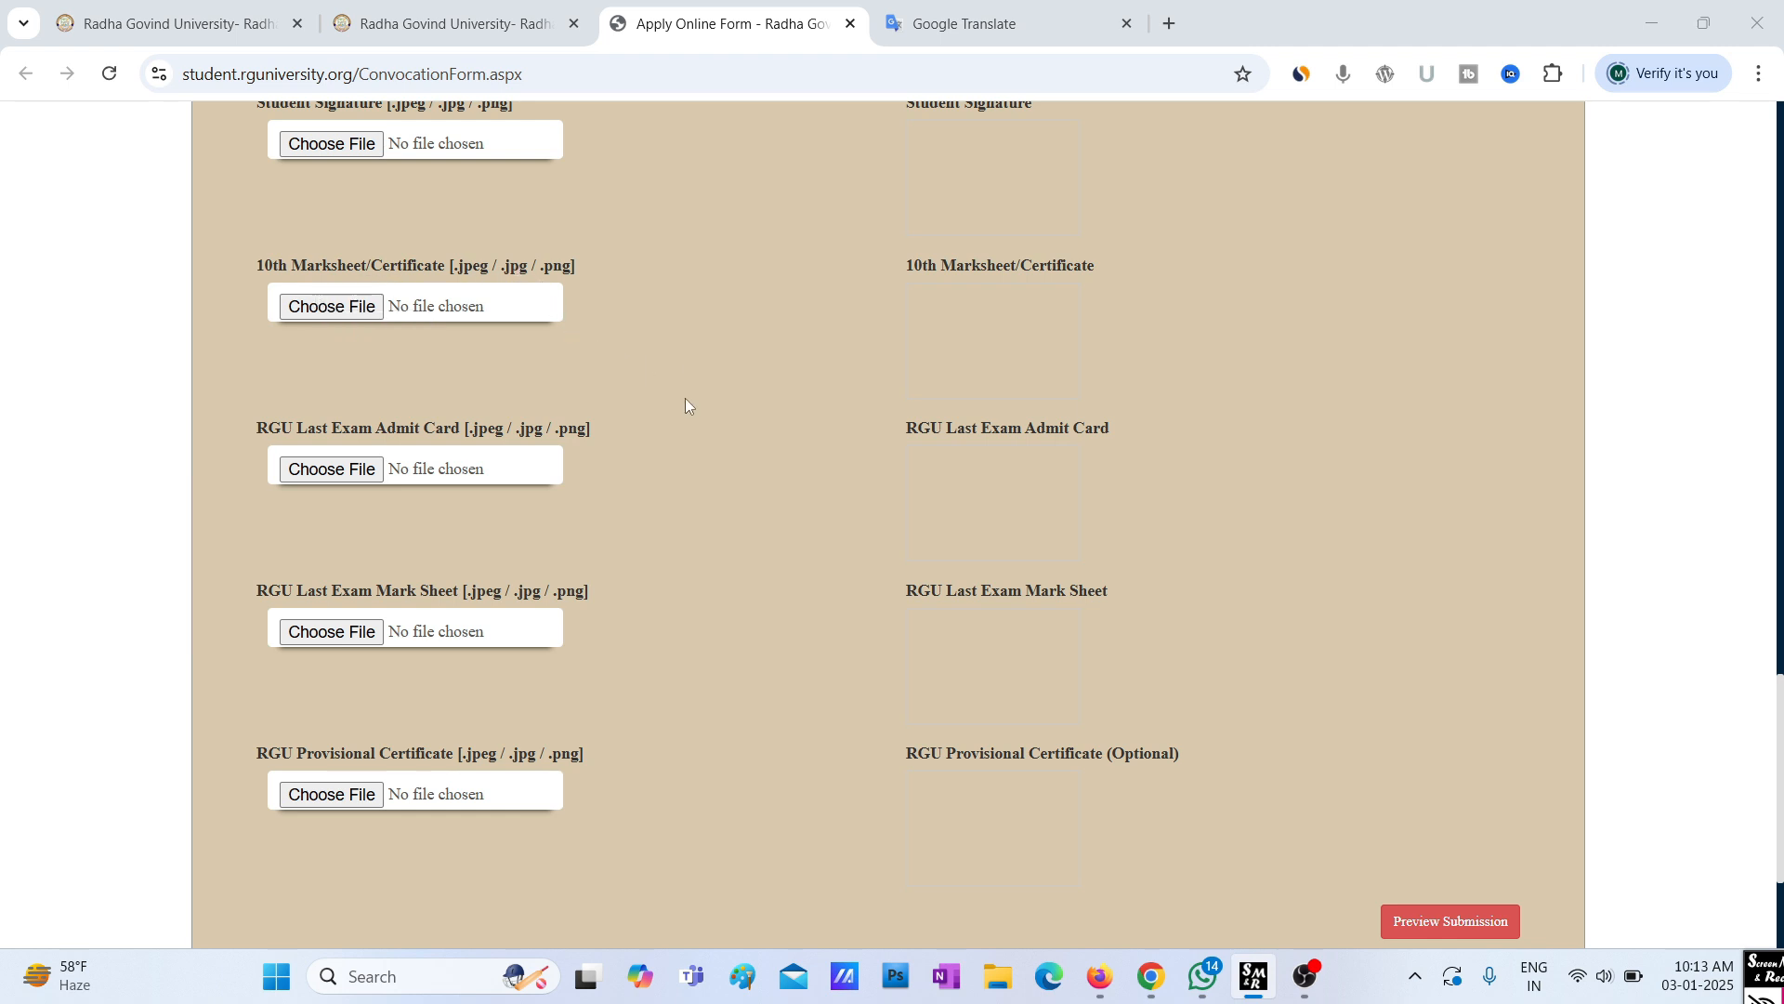
pyautogui.scroll(-2, 623, 621)
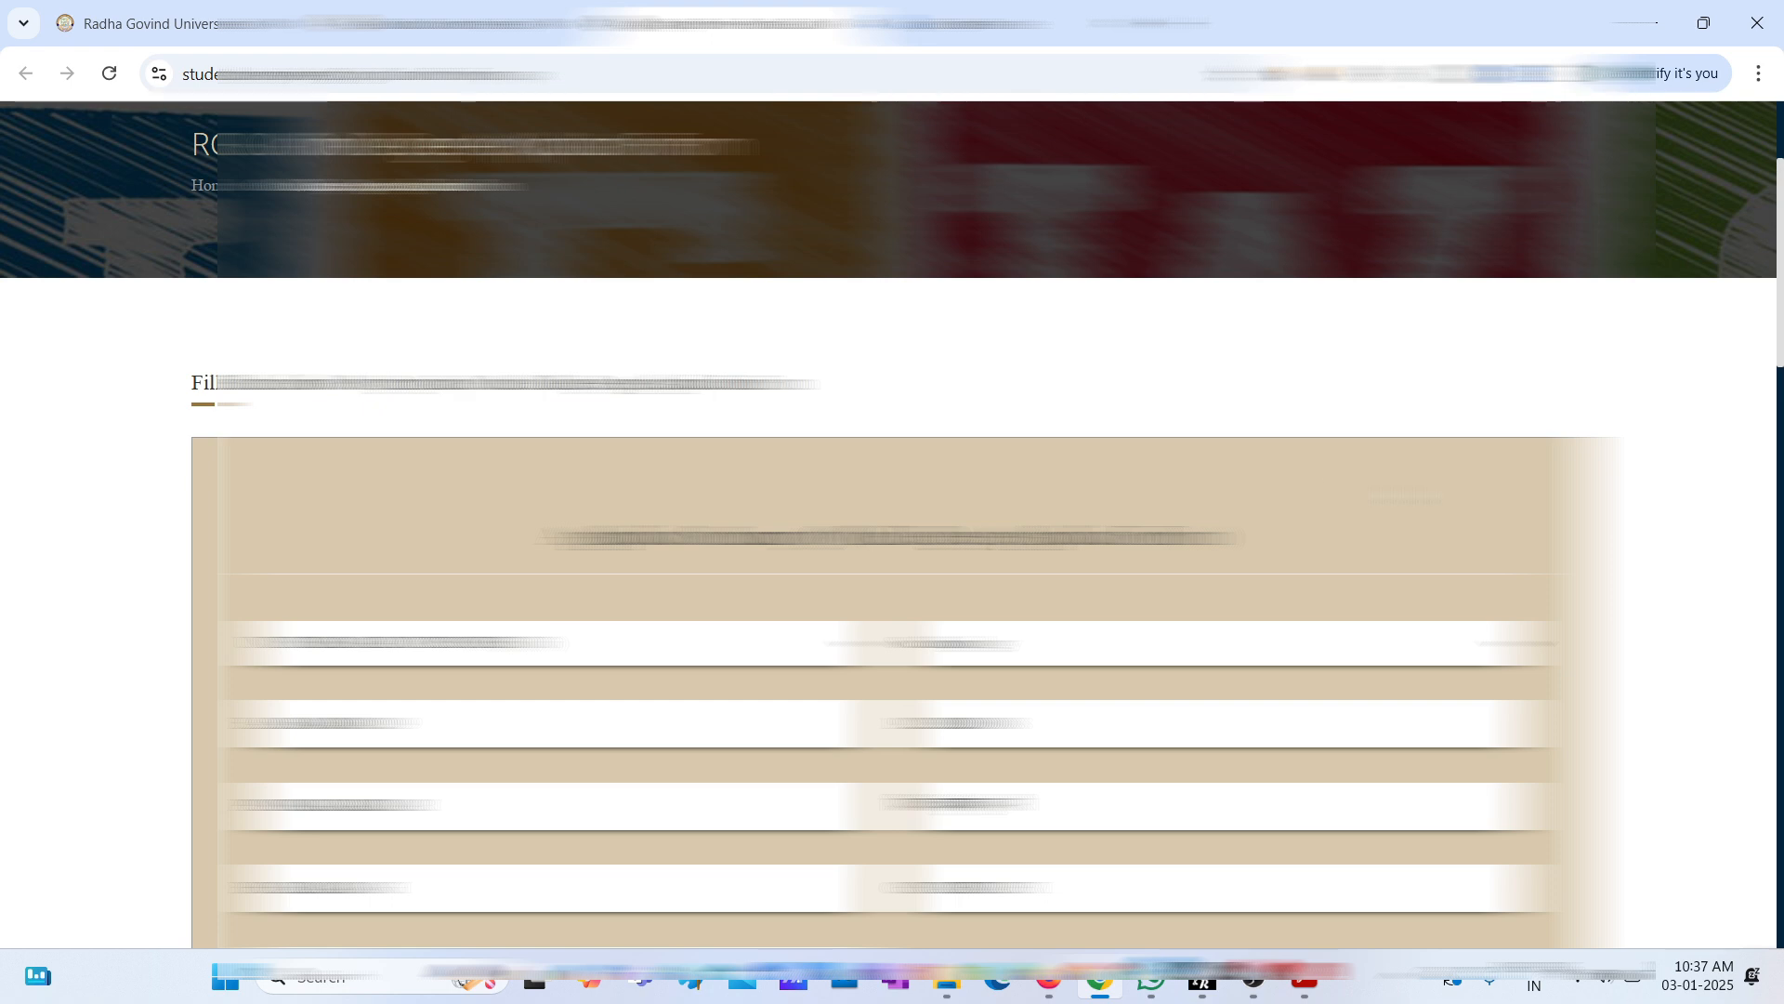
# Open Preview Submission at the bottom of the form to review the filled application
pyautogui.scroll(-10, 892, 521)
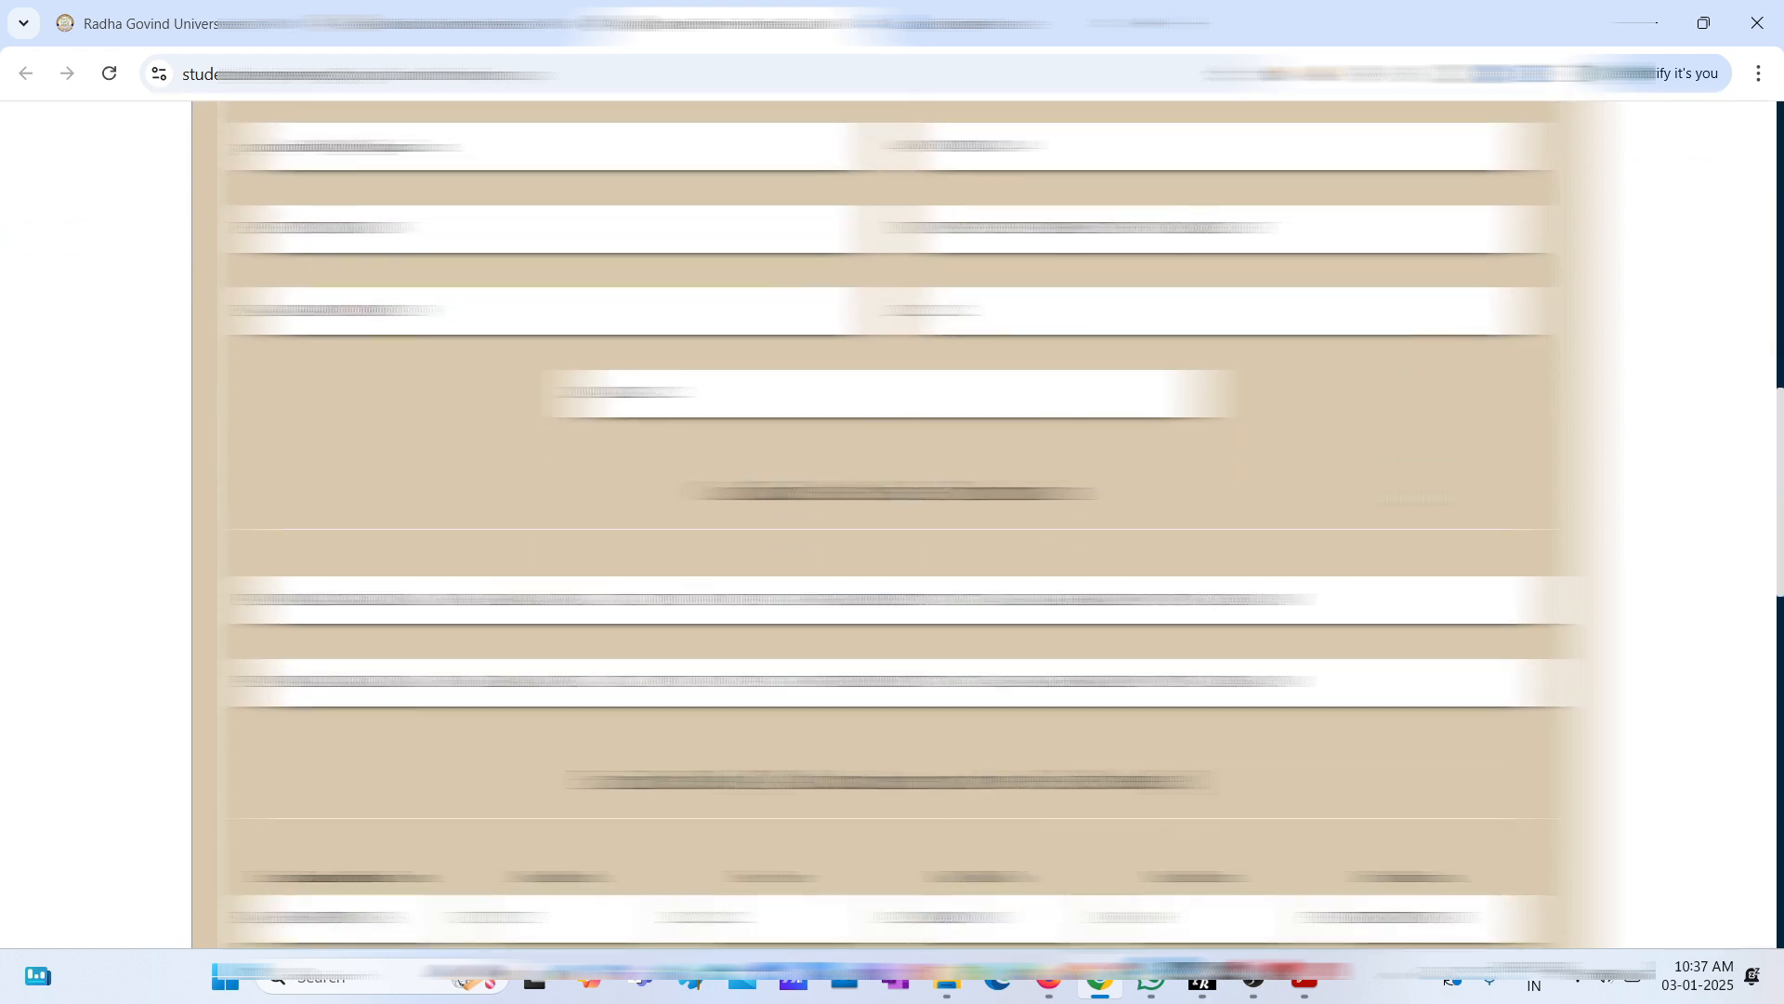
pyautogui.scroll(-10, 892, 521)
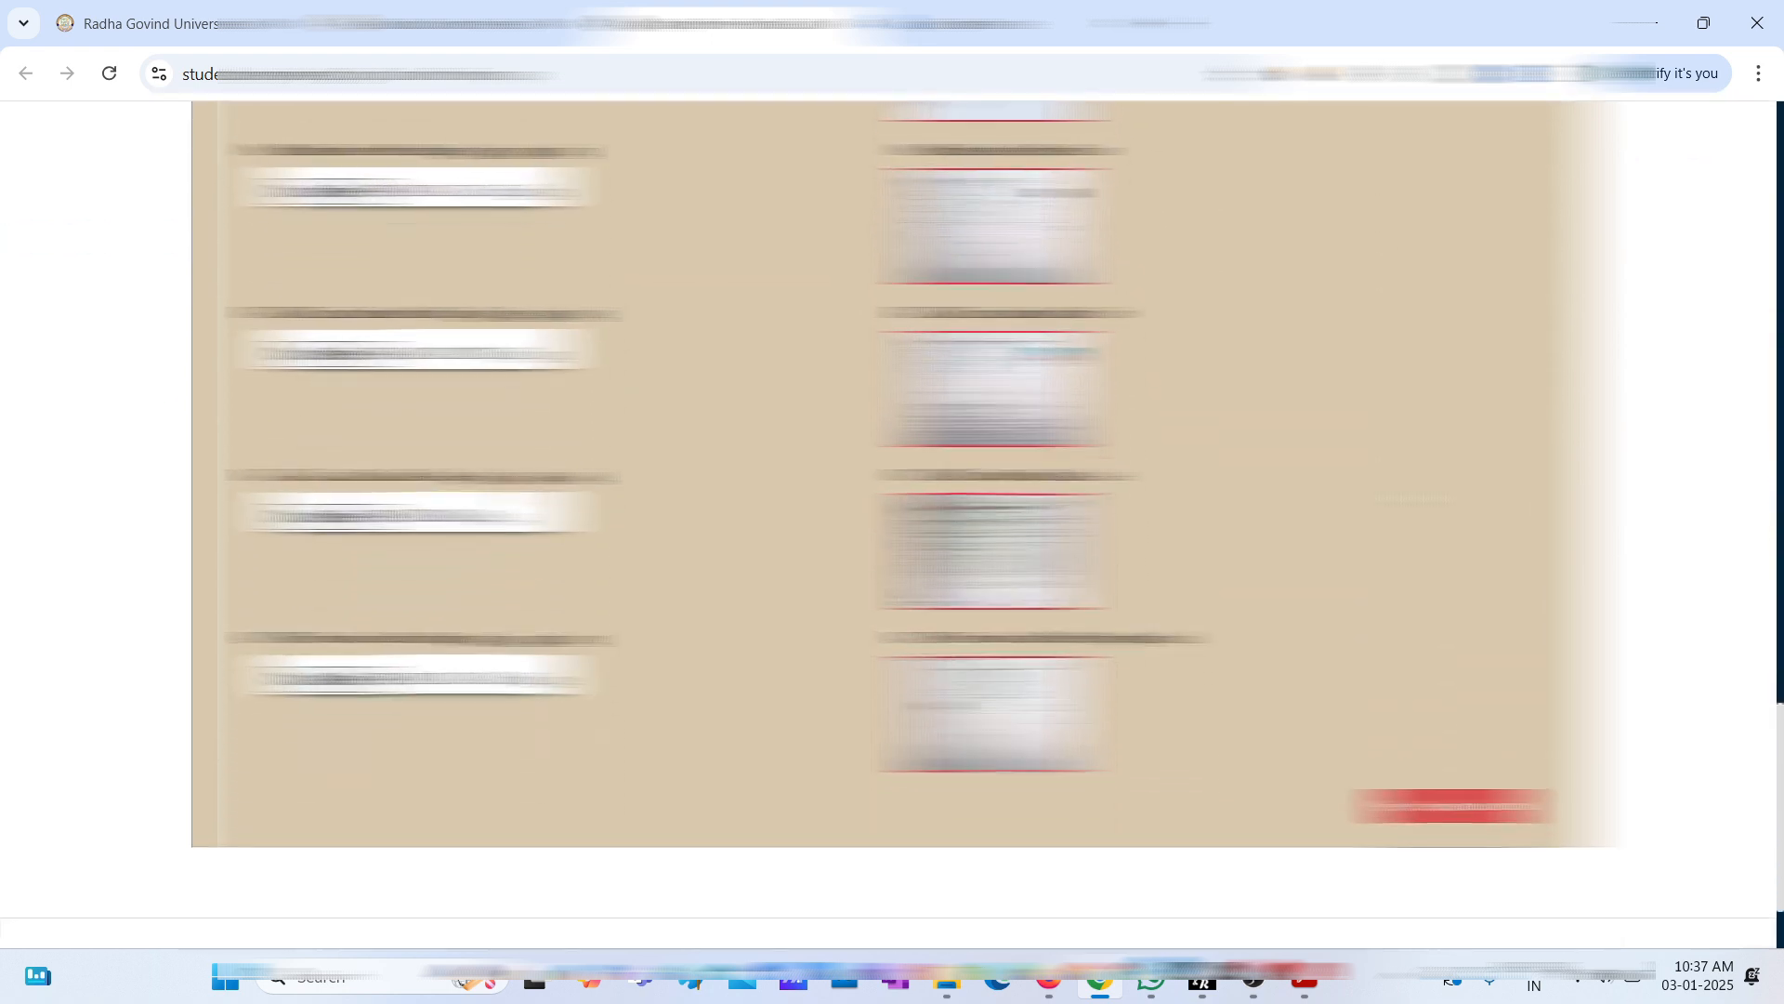
pyautogui.scroll(-3, 893, 520)
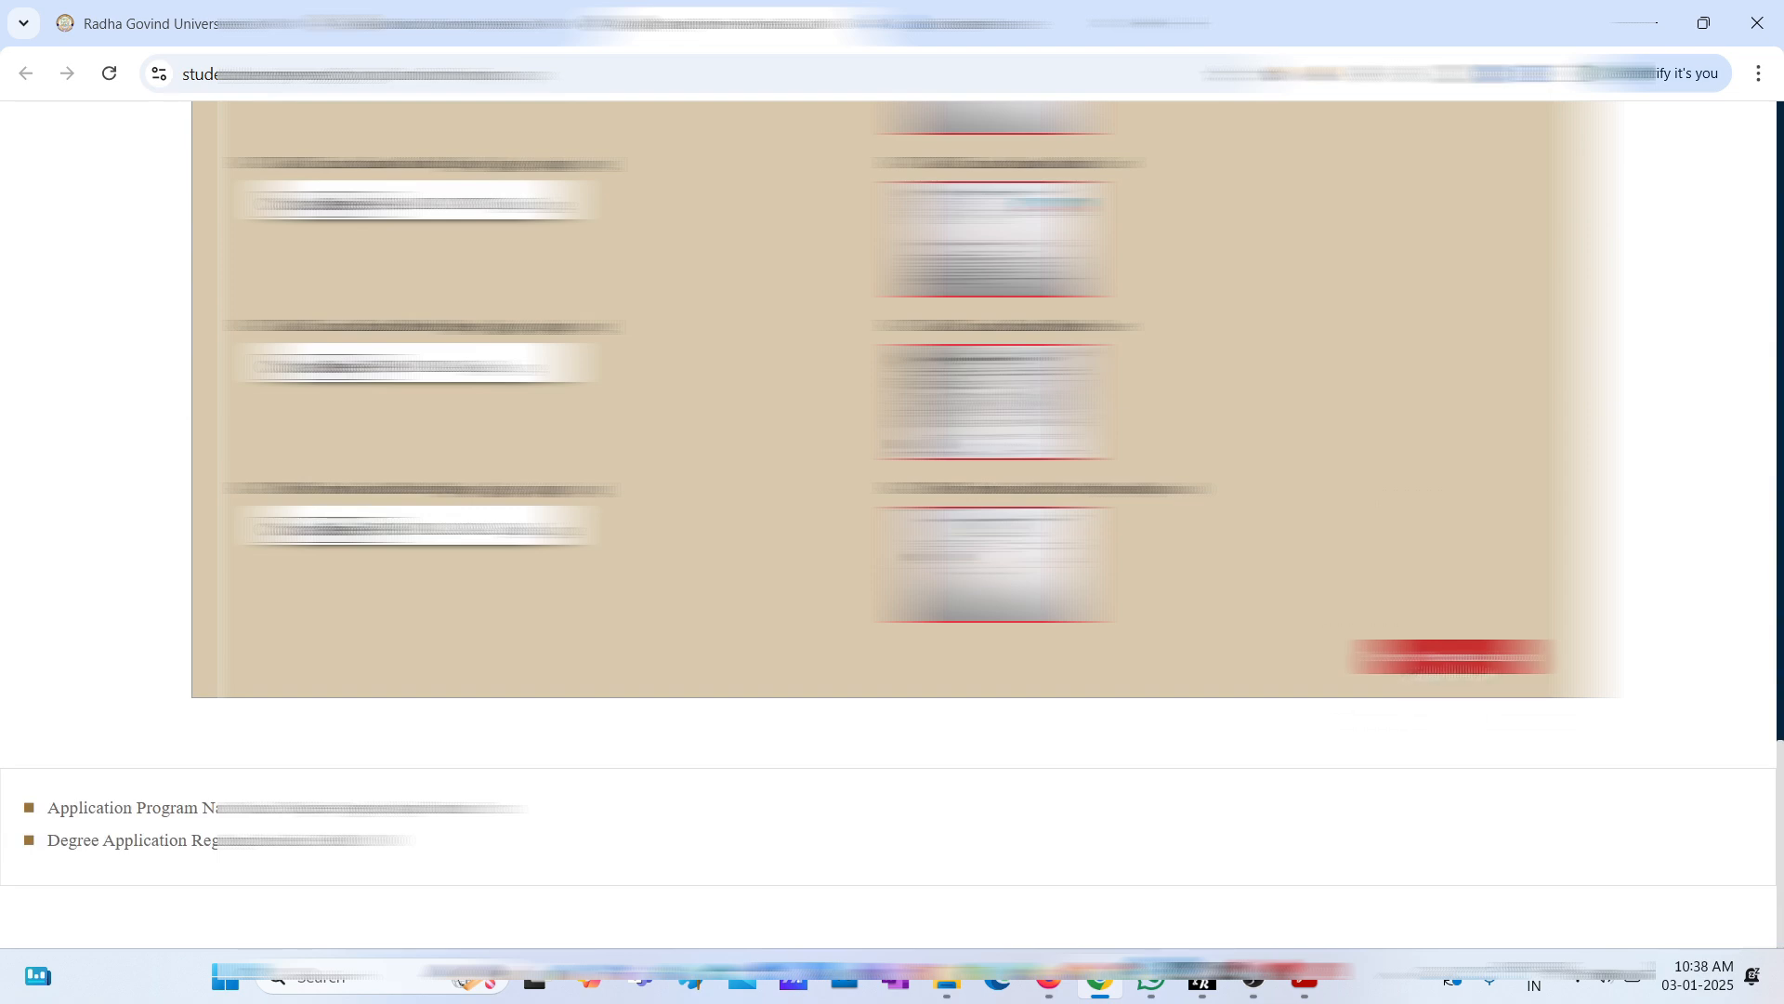
pyautogui.click(1450, 658)
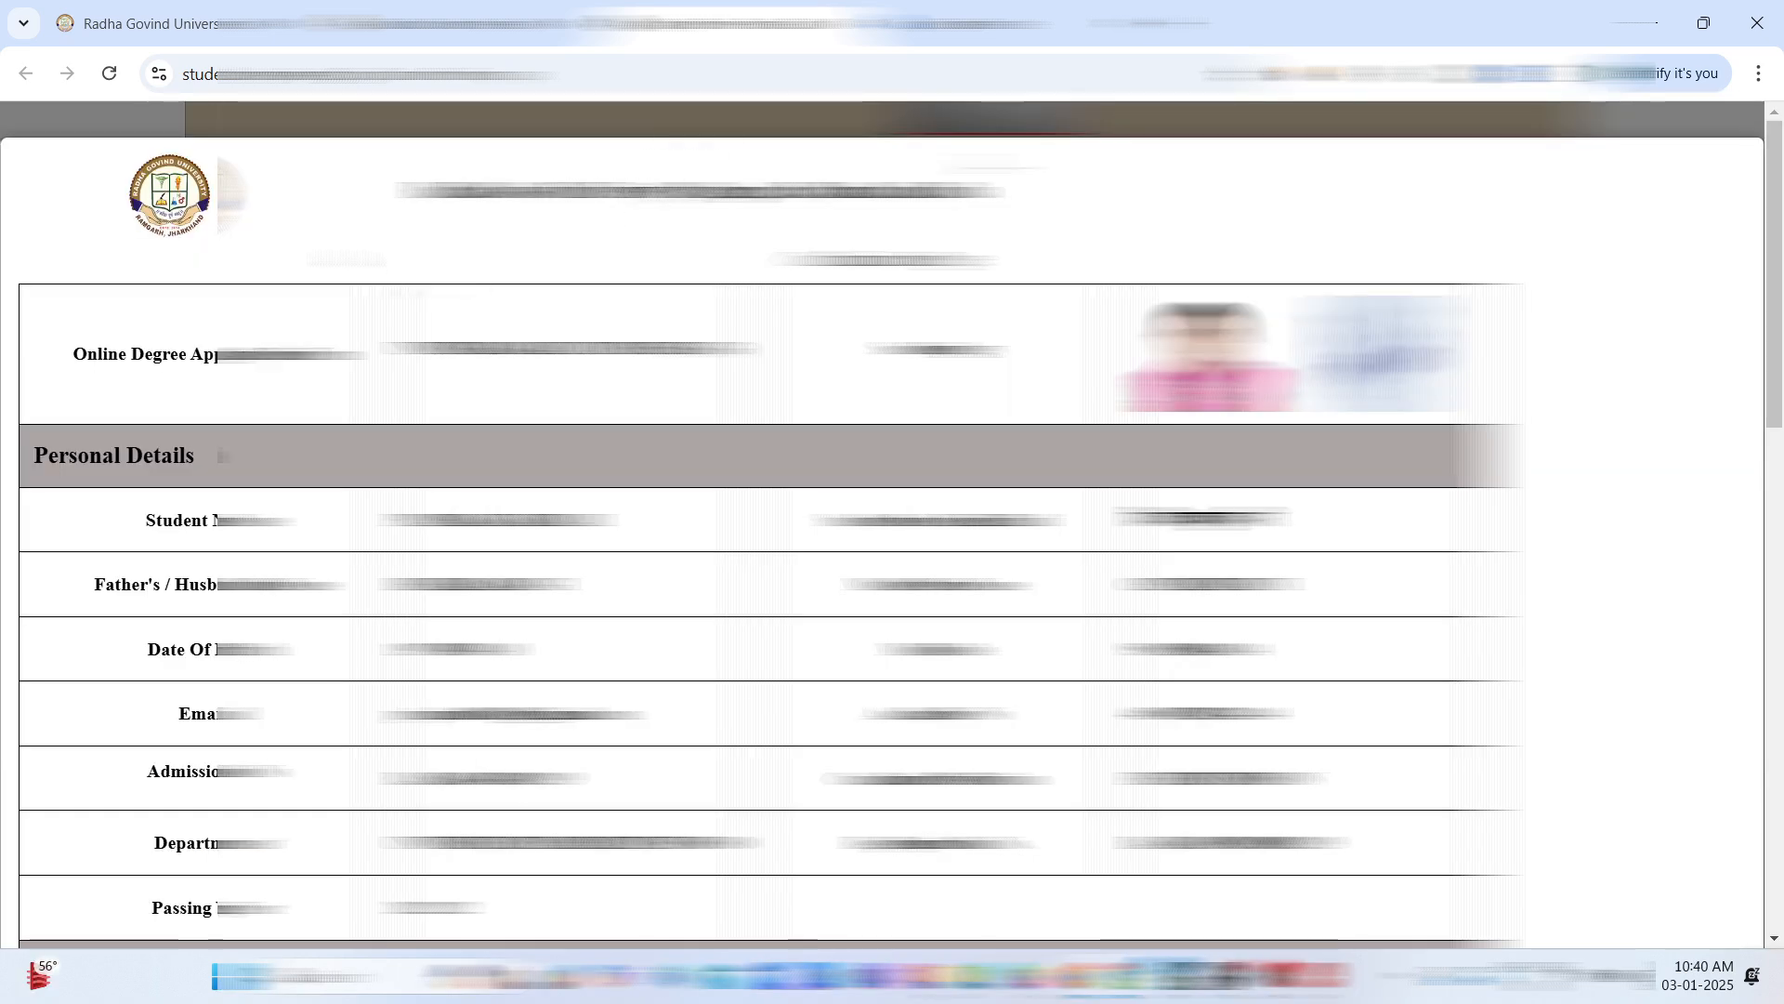